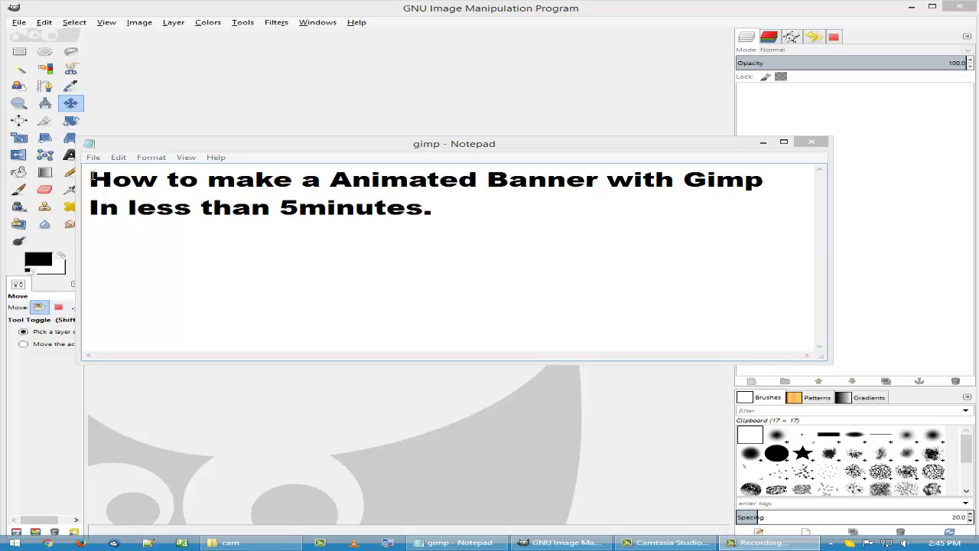
- Highlight the two heading lines of the Notepad tutorial note, then clear the selection
left_click_drag(91, 179, 745, 181)
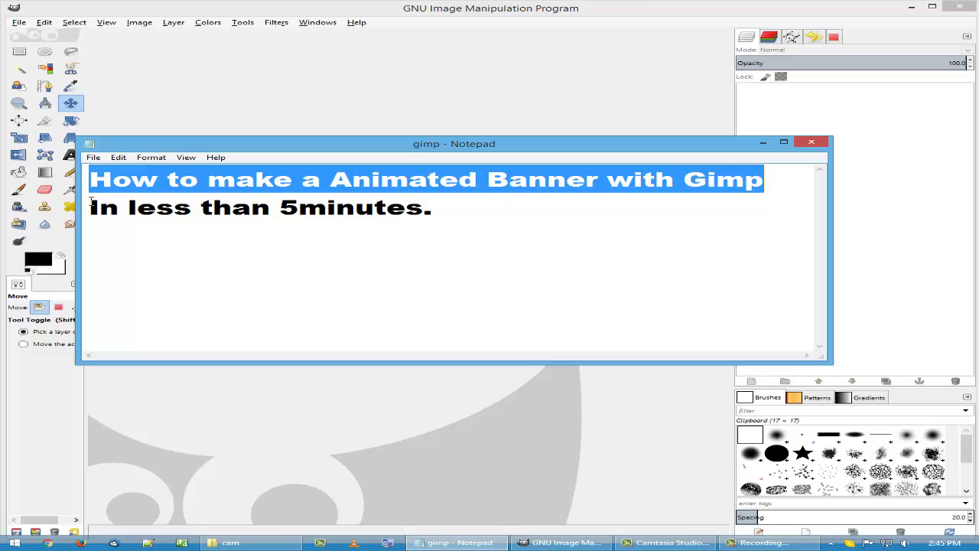
left_click_drag(91, 205, 482, 204)
left_click(501, 205)
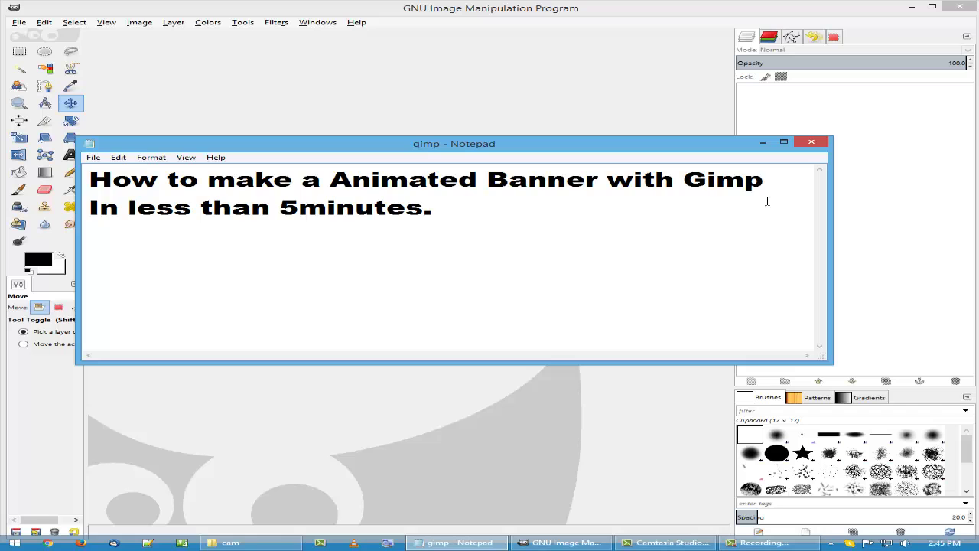
- Minimize Notepad and create a new 728x90 image from the 'Web banner huge' template
left_click(763, 143)
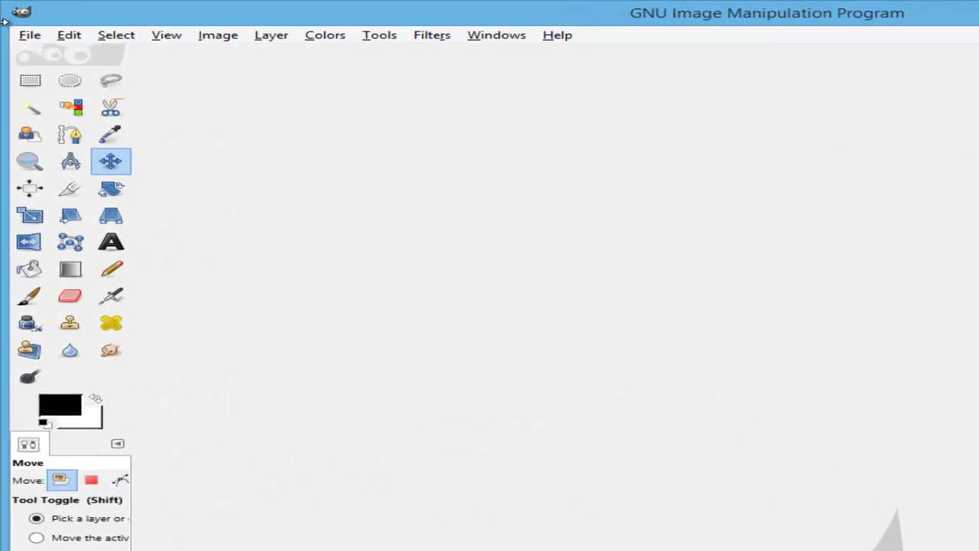
left_click(44, 52)
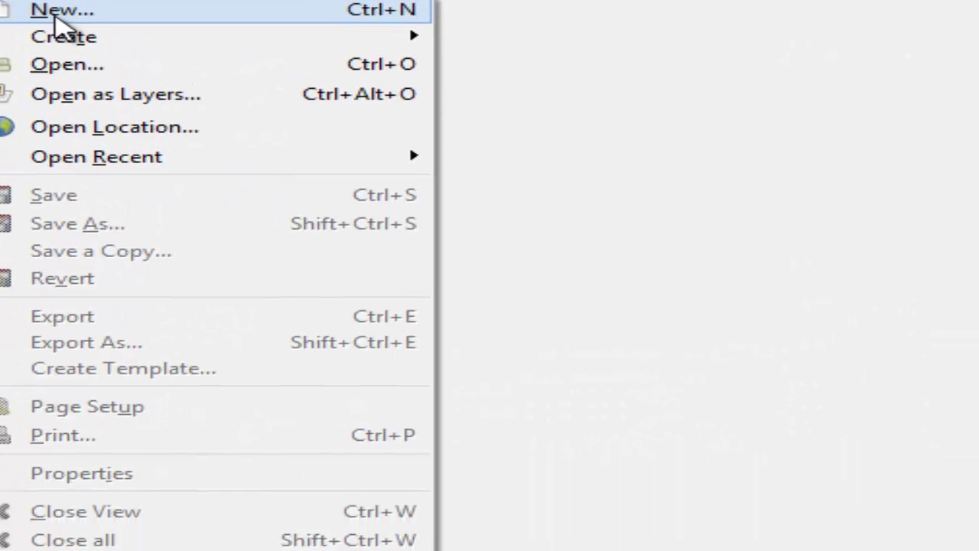
left_click(95, 82)
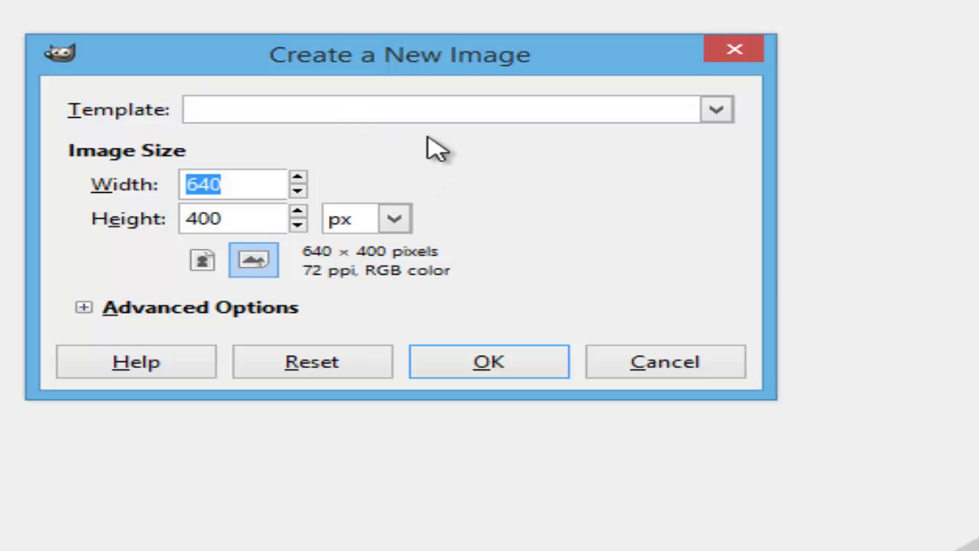
left_click(432, 109)
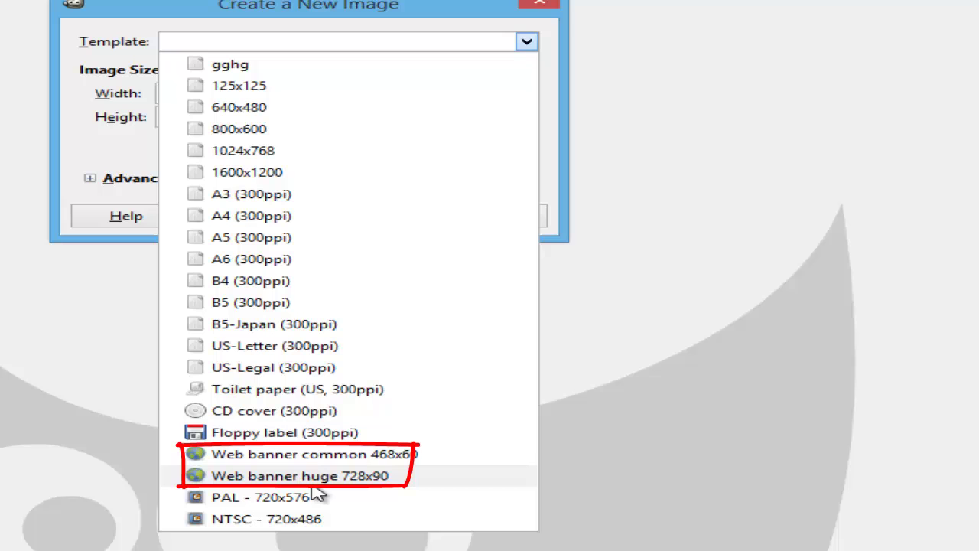
left_click(367, 480)
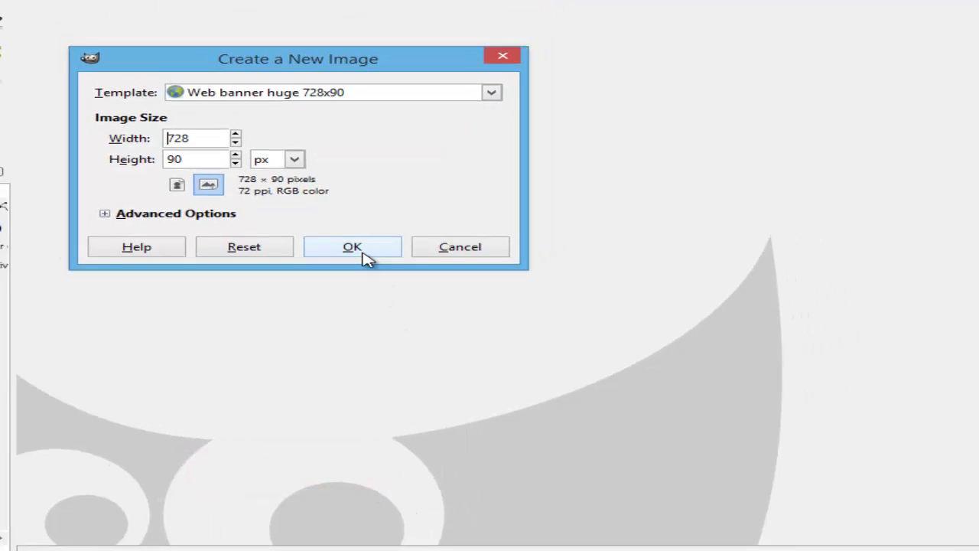
left_click(352, 247)
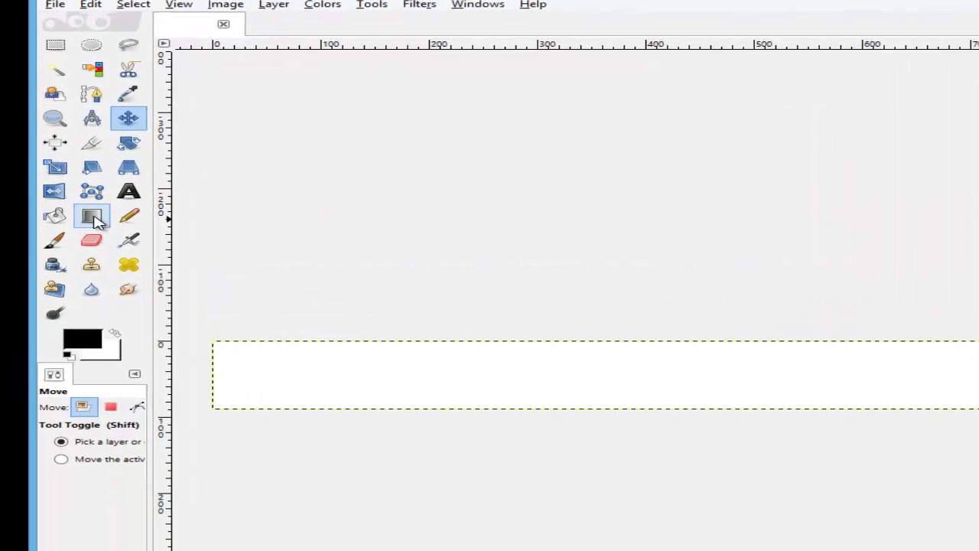
- Choose the Blend tool with foreground colour 5195c9 and background colour 333b77
left_click(45, 176)
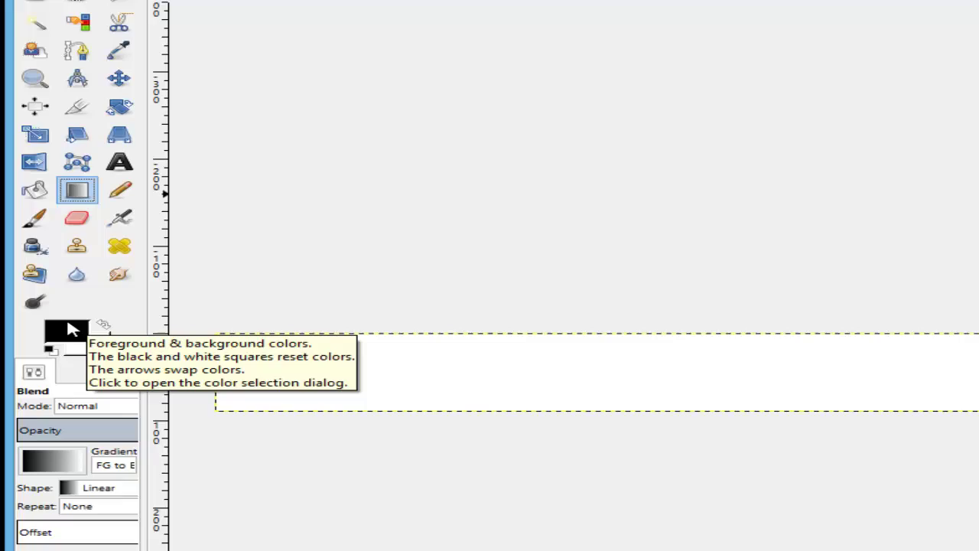
left_click(100, 369)
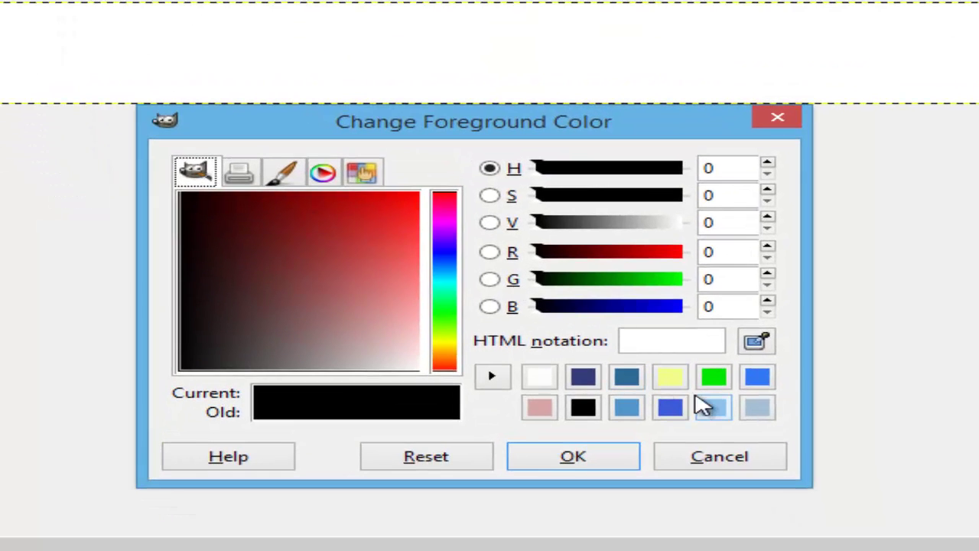
left_click(627, 410)
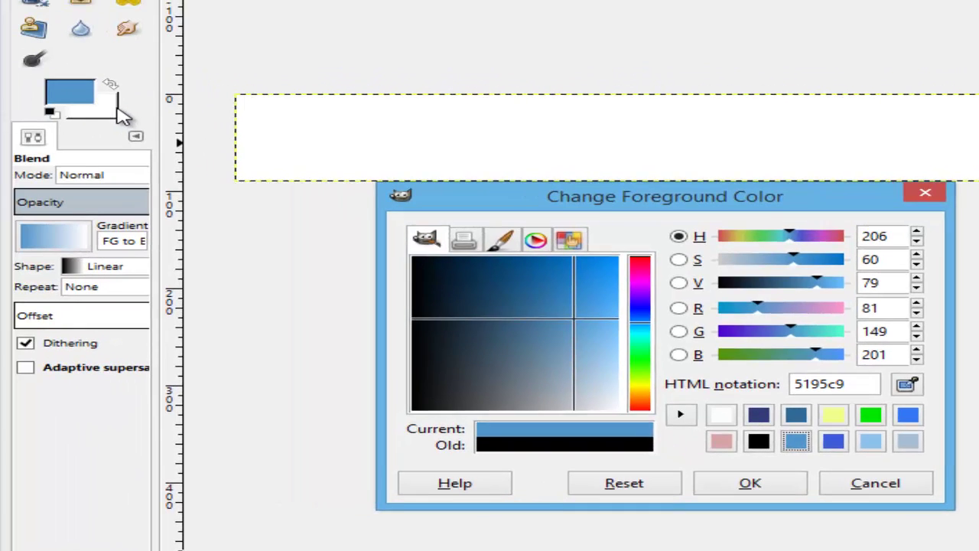
left_click(112, 113)
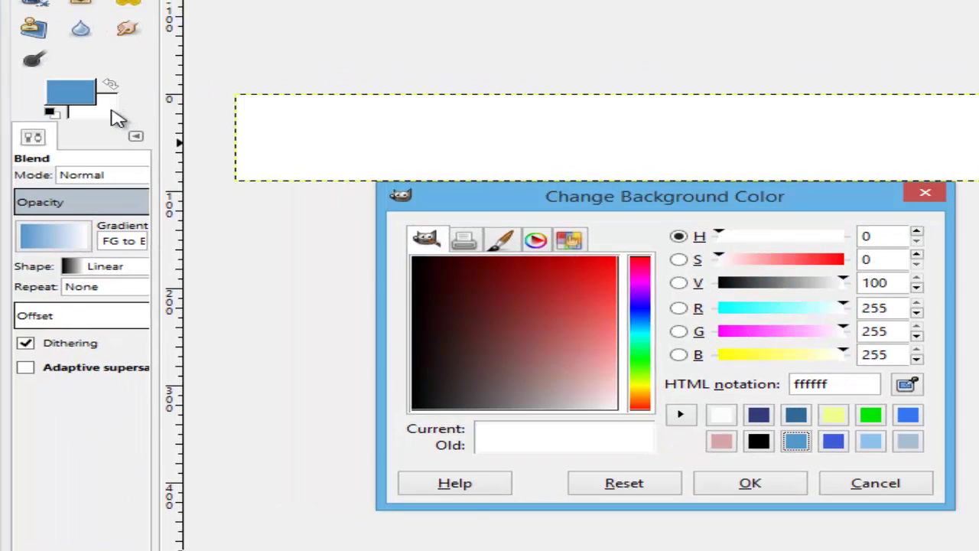
left_click(759, 414)
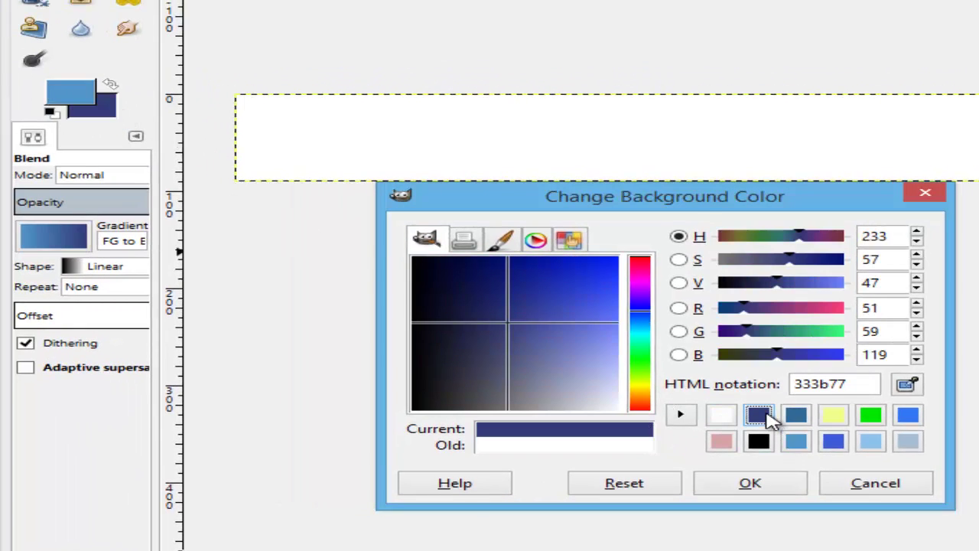
left_click(779, 481)
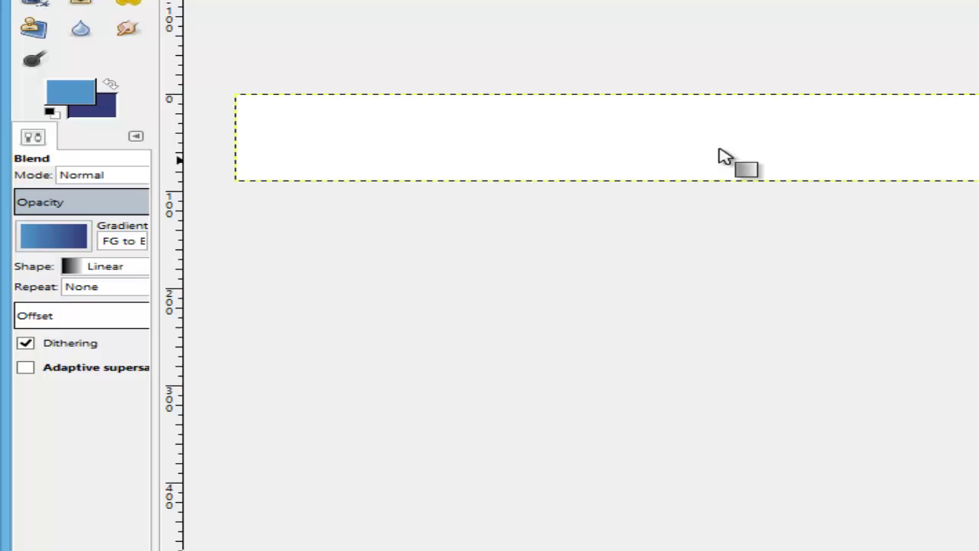
- Drag a light-to-dark blue gradient top to bottom across the banner, redrawing it several times
left_click_drag(675, 114, 675, 162)
left_click_drag(715, 107, 712, 162)
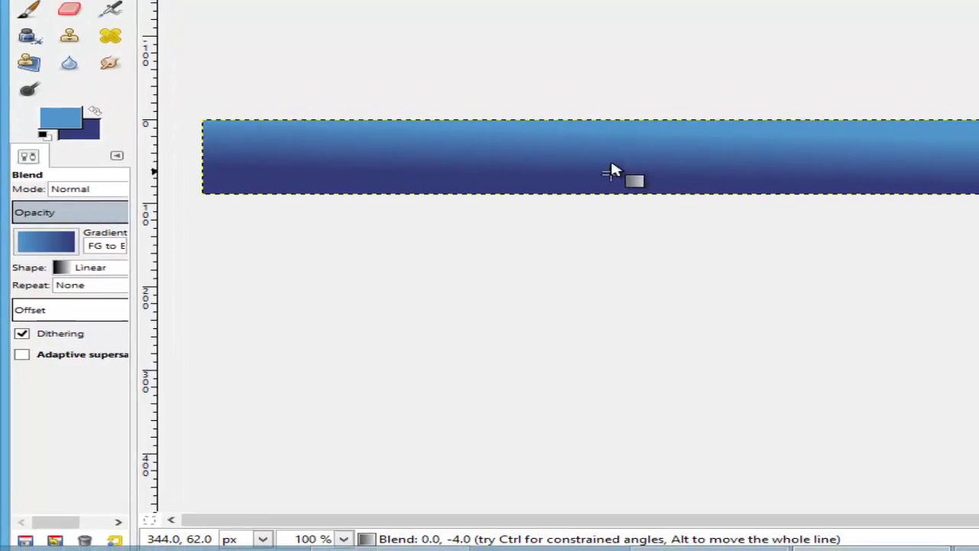
left_click_drag(611, 163, 602, 154)
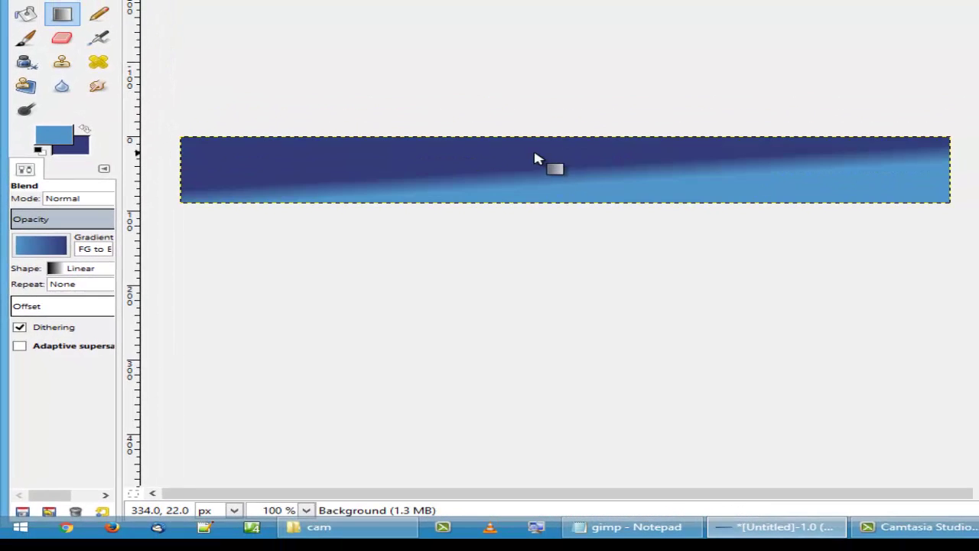
left_click_drag(535, 158, 550, 182)
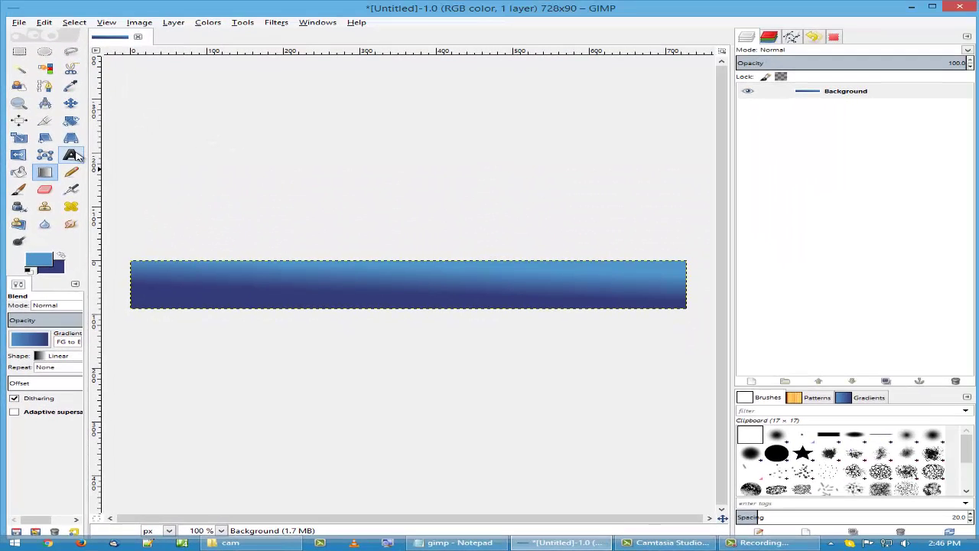
- Draw a white 50 px text box across the banner and type 'Online with Tom'
left_click(74, 155)
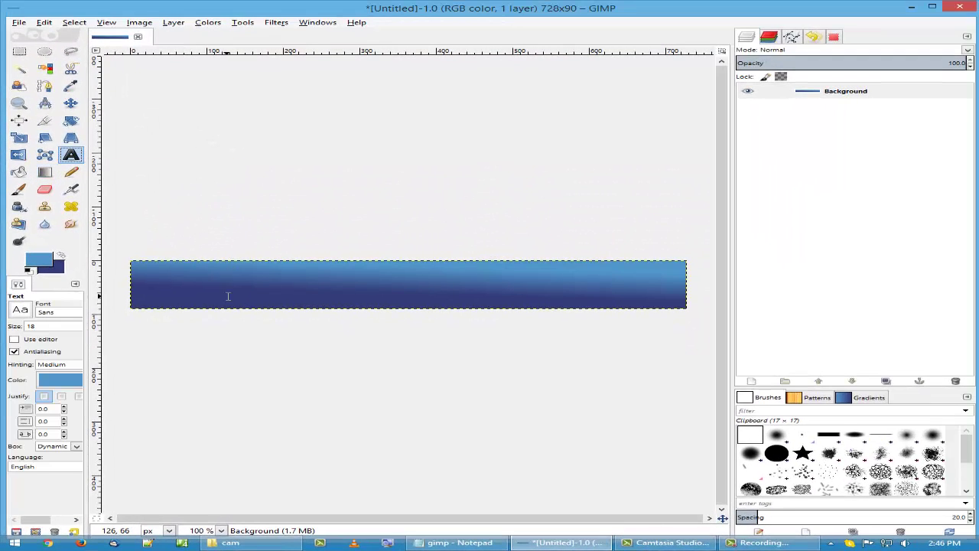
left_click_drag(213, 273, 582, 301)
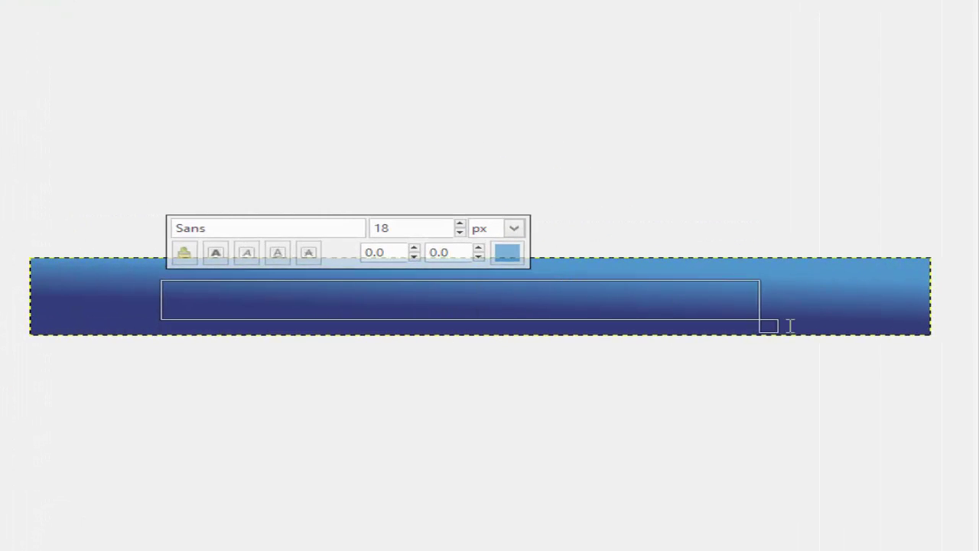
left_click_drag(790, 325, 793, 328)
left_click(512, 255)
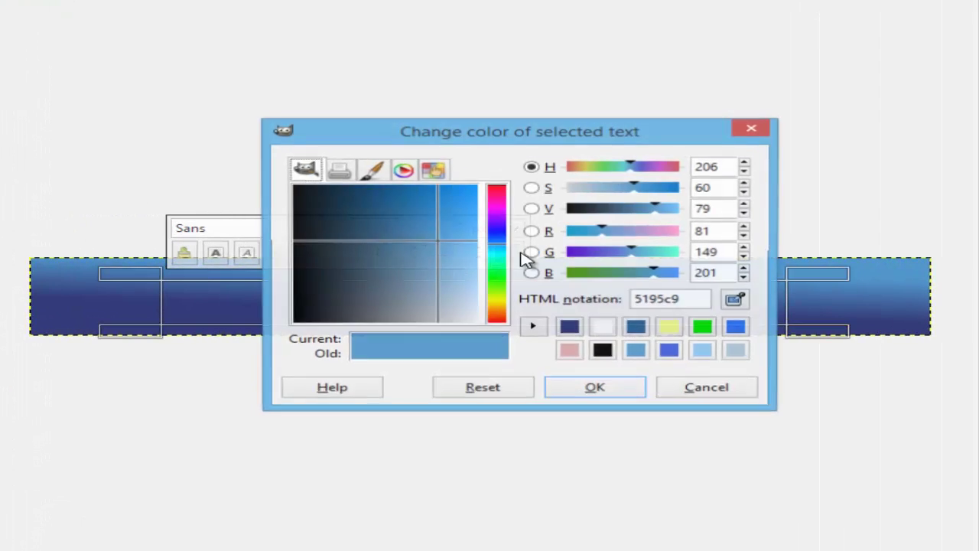
left_click(603, 327)
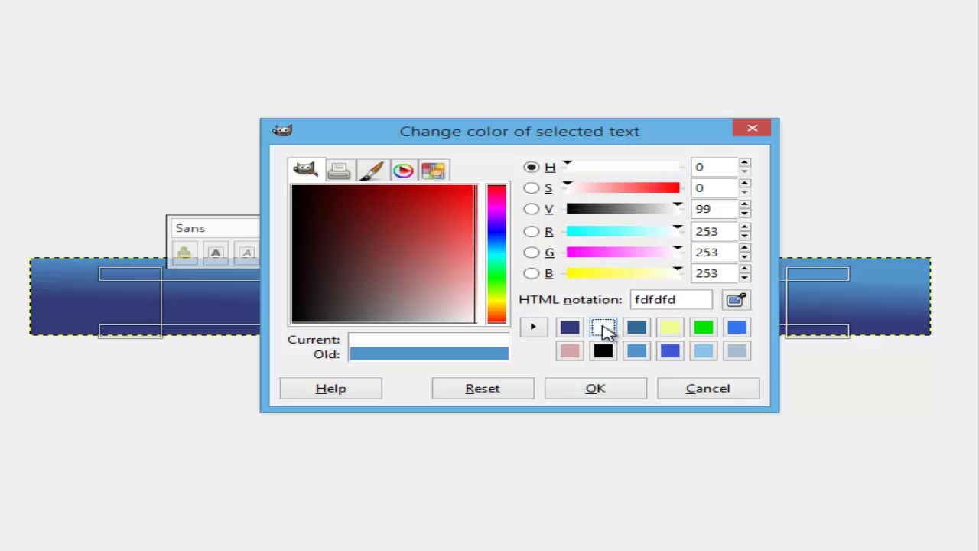
left_click(597, 388)
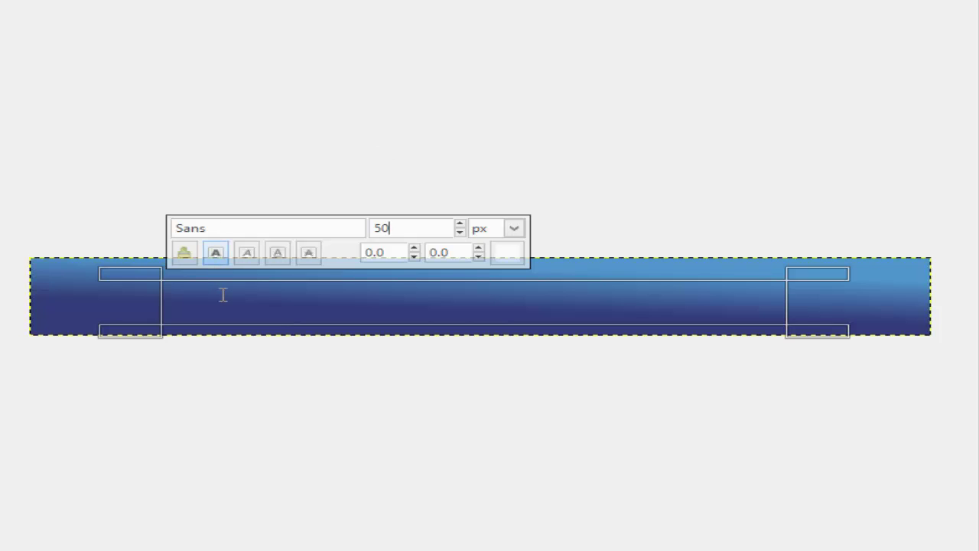
type("Online wit")
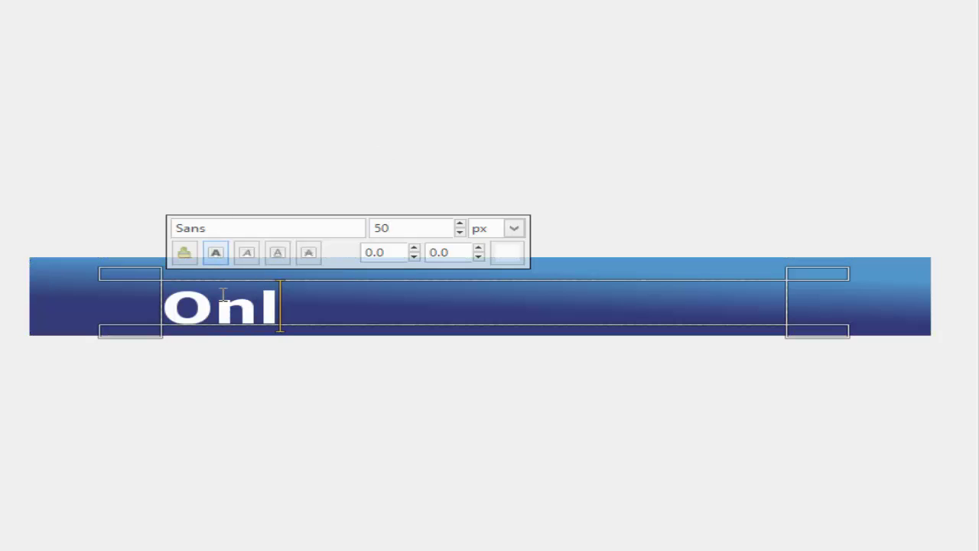
type("h Tom")
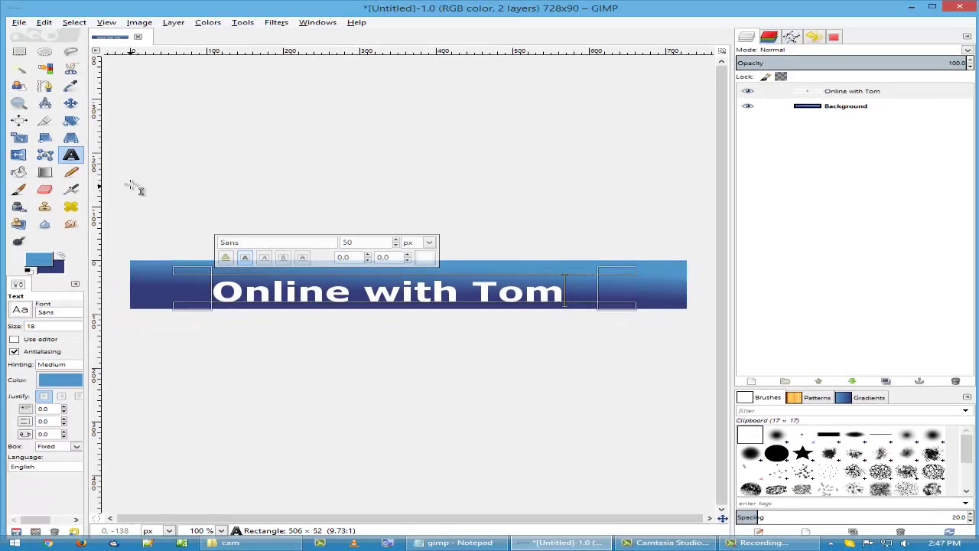
- Move the 'Online with Tom' text layer about 20 px right and 14 px up
left_click(75, 105)
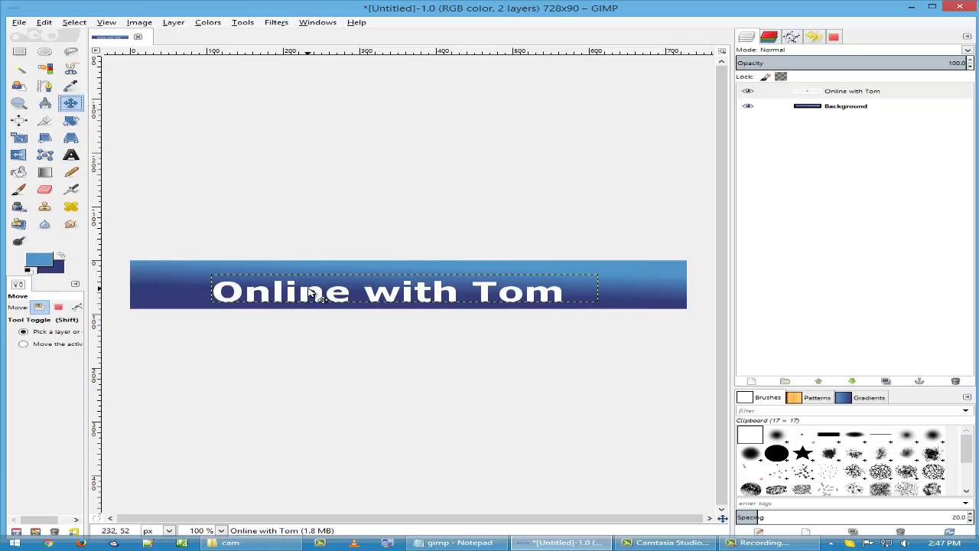
left_click_drag(310, 293, 325, 284)
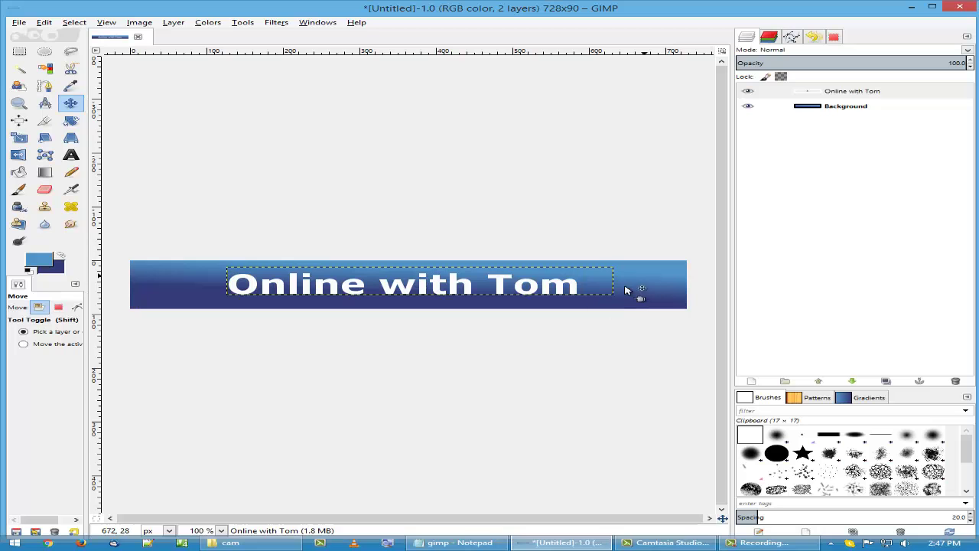
- Duplicate the Background layer as 'Background copy'
left_click(834, 107)
right_click(834, 107)
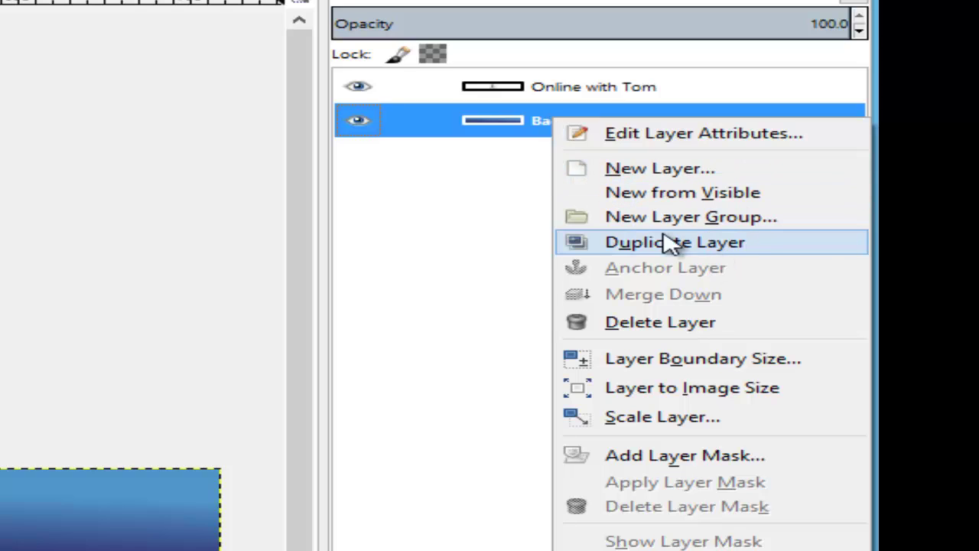
left_click(693, 245)
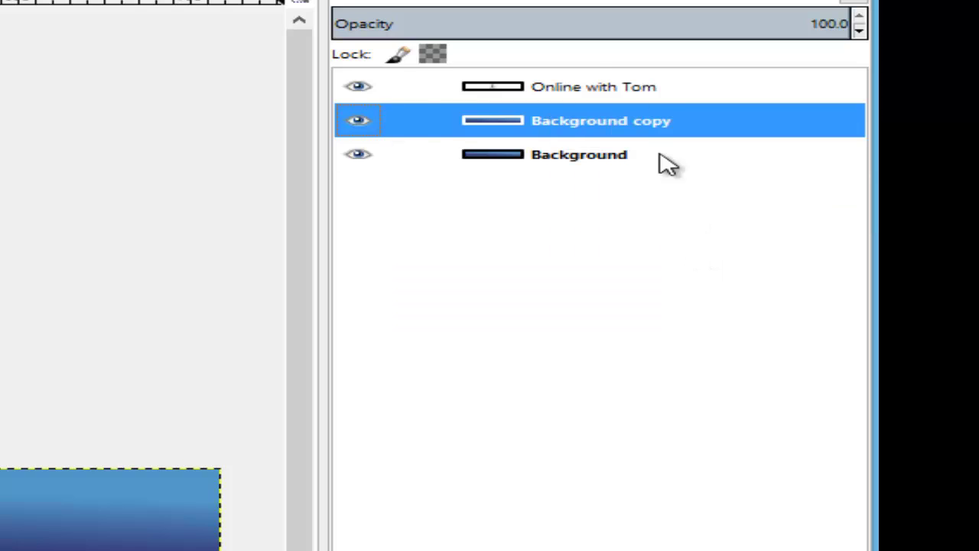
- Duplicate the 'Online with Tom' text layer as 'Online with Tom #1', then select Background copy
left_click(588, 98)
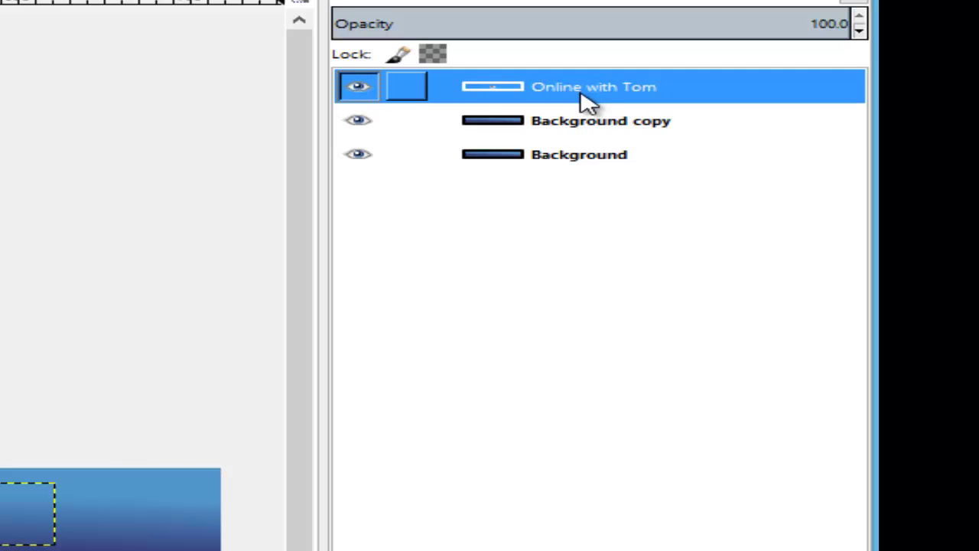
right_click(586, 102)
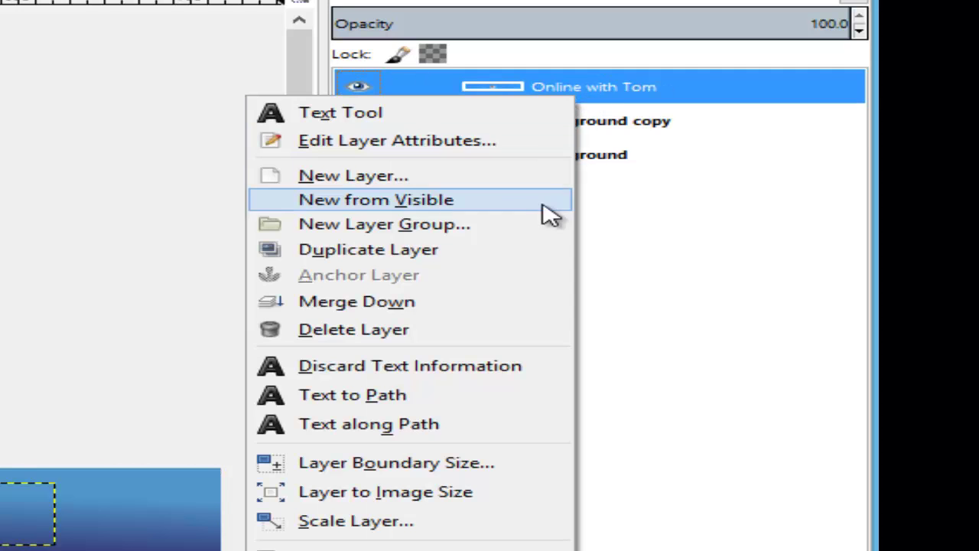
left_click(394, 252)
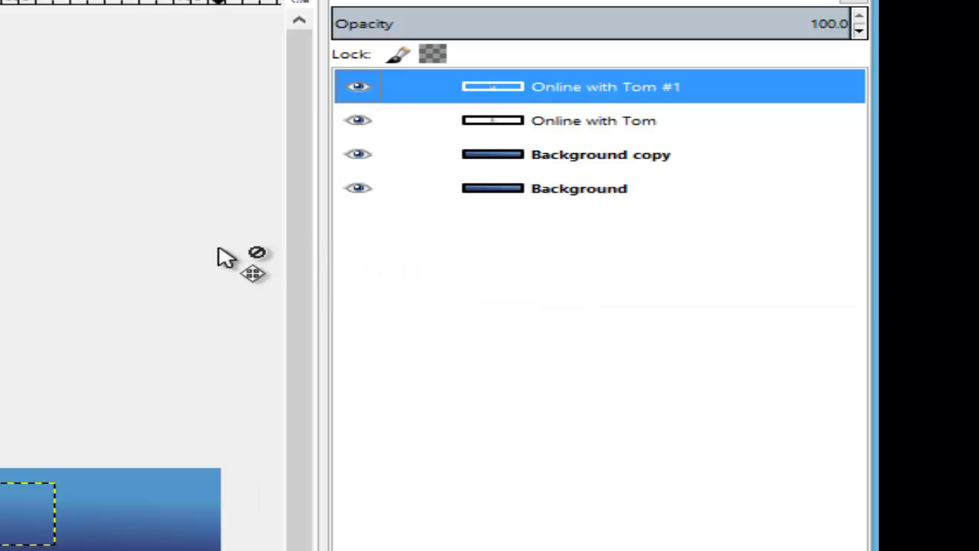
left_click(545, 161)
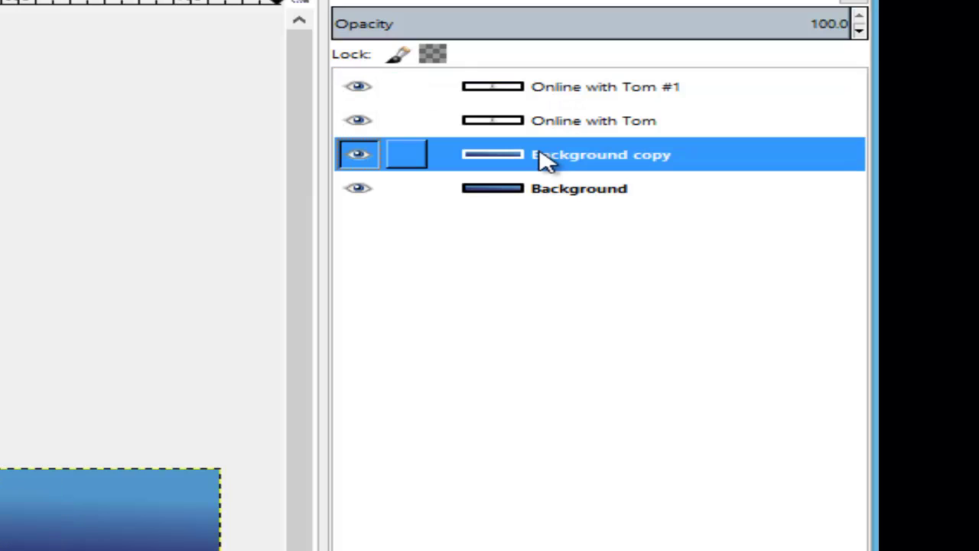
- Drag Background copy just below 'Online with Tom #1', then select 'Online with Tom #1'
mouse_move(545, 161)
left_mouse_down()
mouse_move(736, 212)
mouse_move(729, 157)
mouse_move(731, 179)
mouse_move(721, 160)
mouse_move(699, 156)
mouse_move(696, 95)
mouse_move(578, 135)
mouse_move(565, 121)
mouse_move(433, 176)
mouse_move(280, 203)
mouse_move(177, 199)
mouse_move(140, 242)
mouse_move(139, 307)
mouse_move(536, 107)
left_mouse_up()
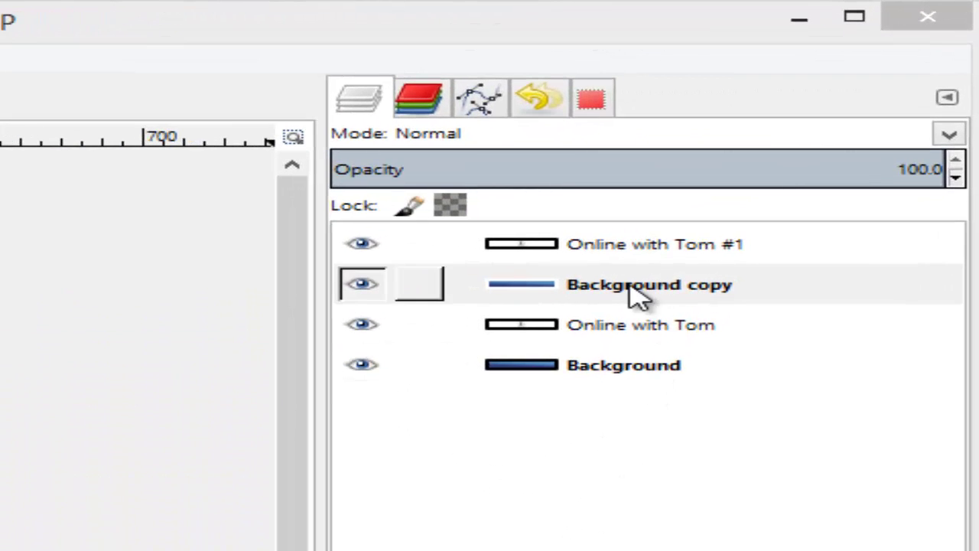
left_click(637, 297)
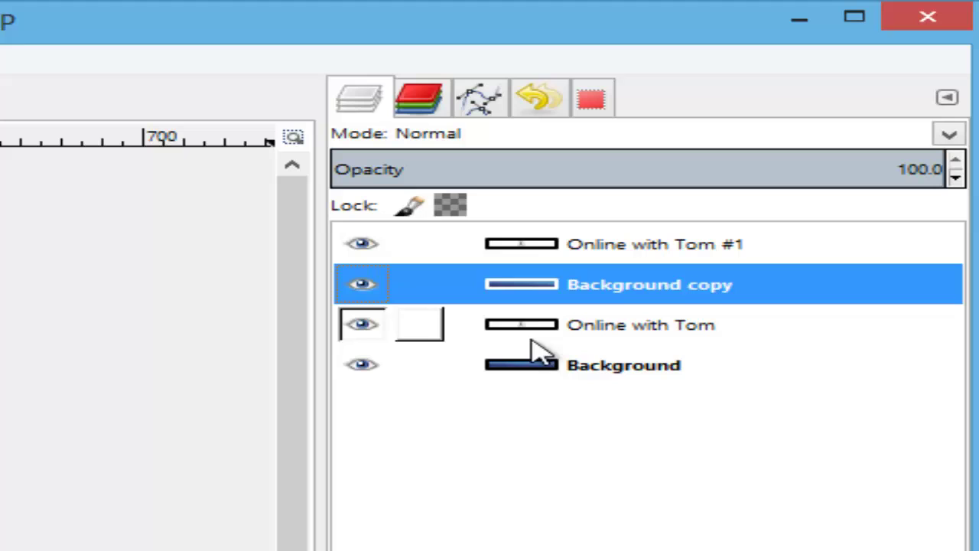
left_click(616, 249)
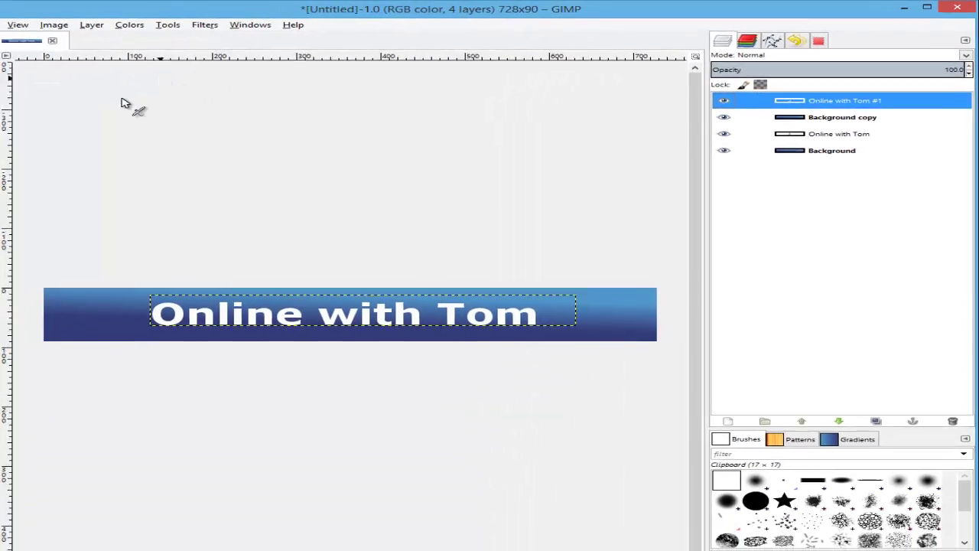
- Nudge 'Online with Tom #1' about 14 px right and hide 'Online with Tom' and Background copy
left_click(44, 104)
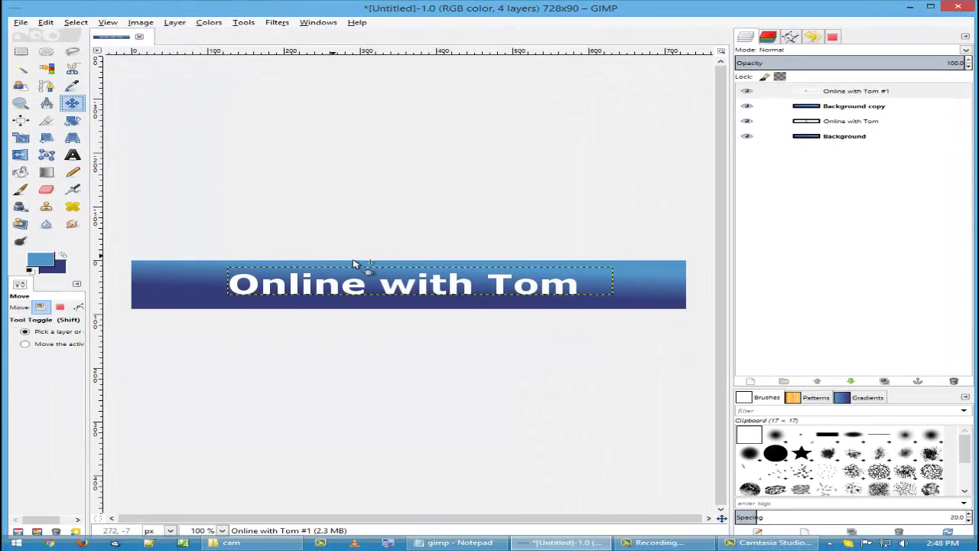
left_click_drag(421, 287, 437, 286)
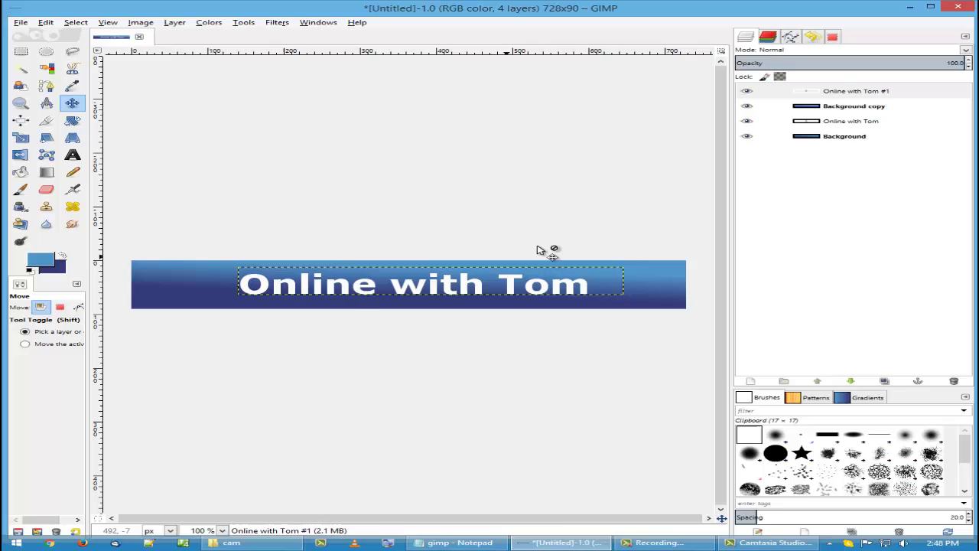
left_click(748, 121)
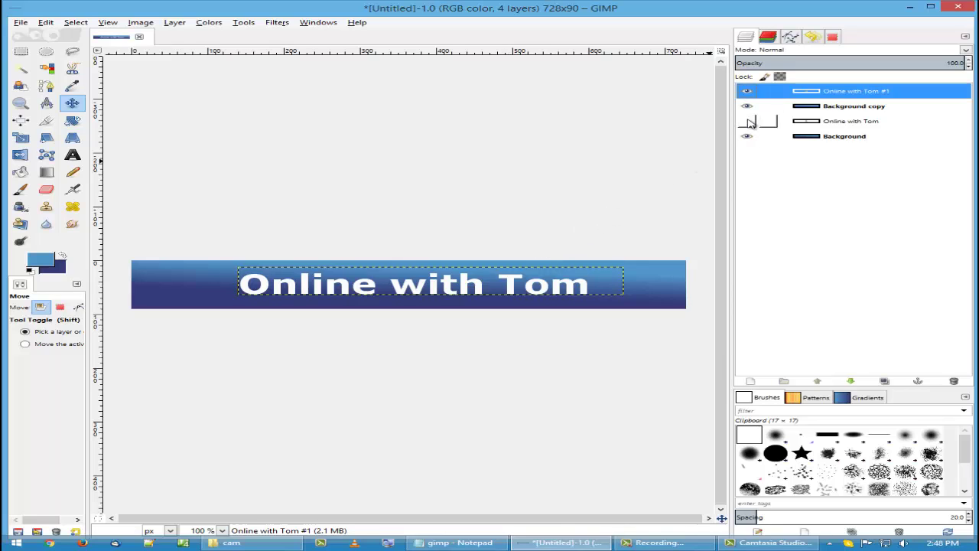
left_click(747, 91)
left_click(747, 91)
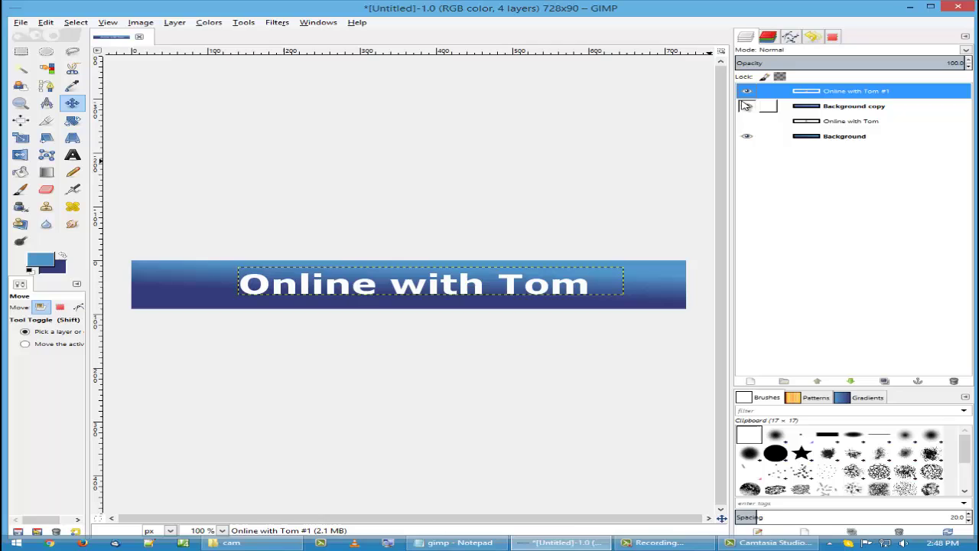
- Make the 'Online with Tom' and Background copy layers visible again
left_click(748, 106)
left_click(747, 122)
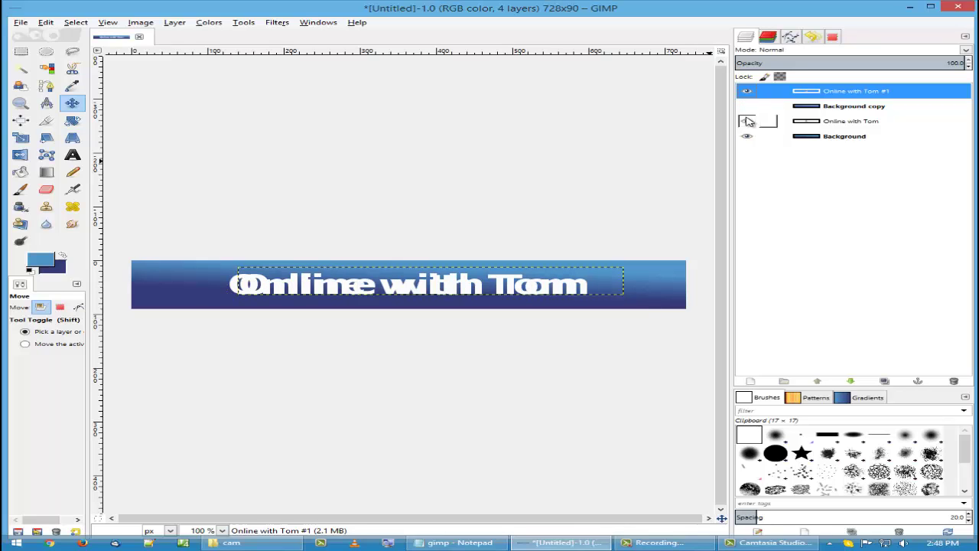
left_click(748, 106)
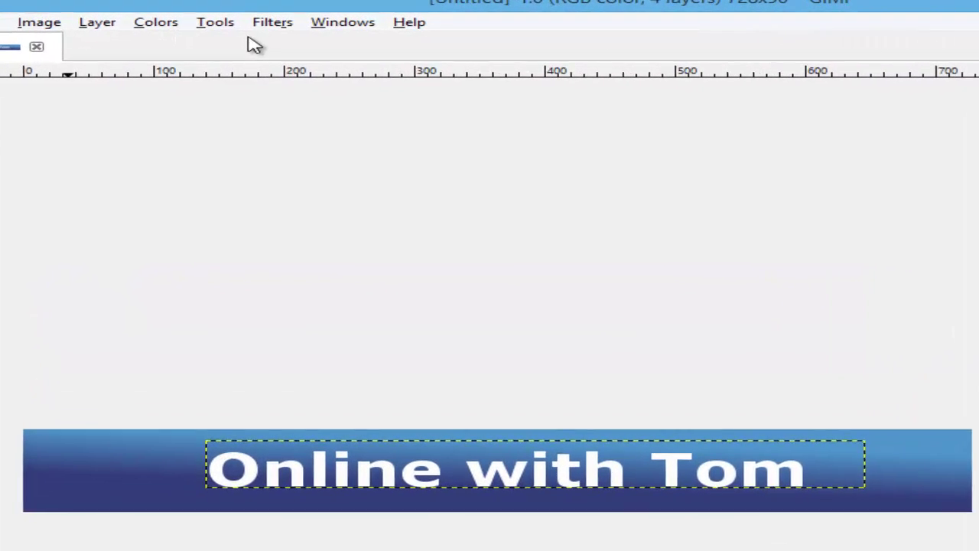
- Play the four-frame banner in Filters > Animation > Playback, then stop and close it
left_click(274, 23)
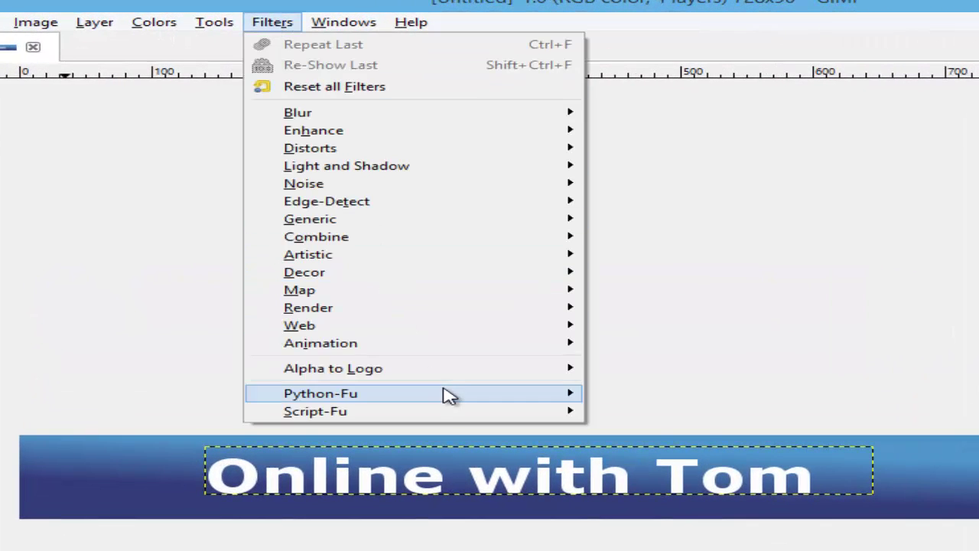
mouse_move(448, 345)
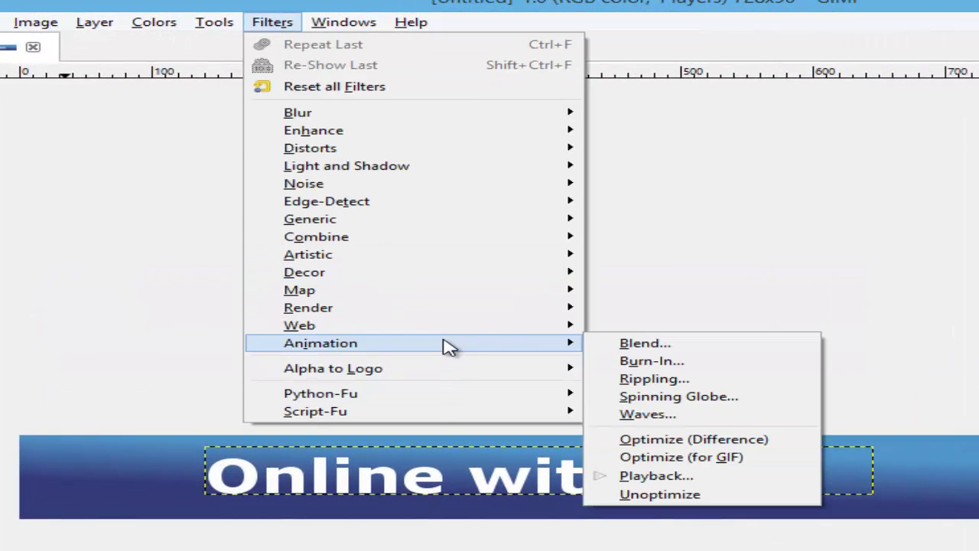
left_click(651, 475)
left_click(45, 182)
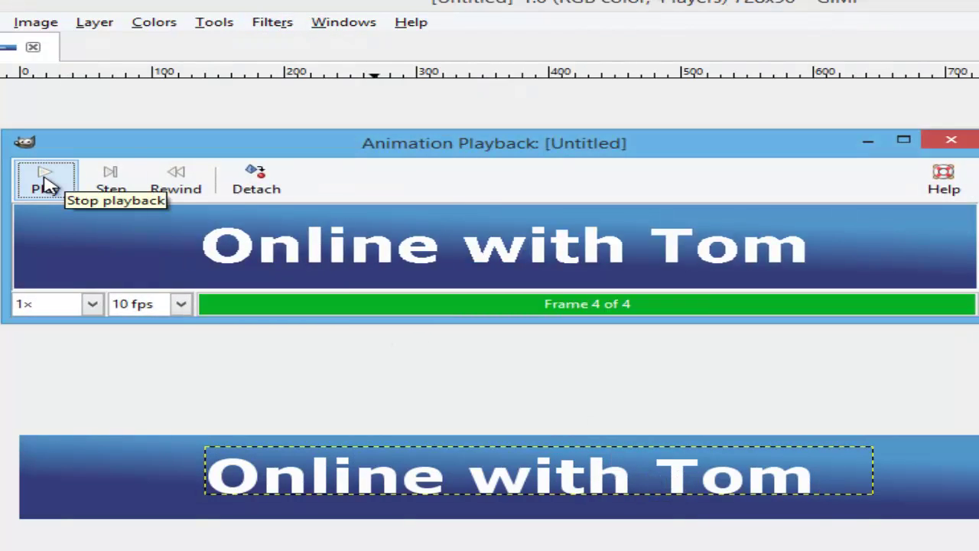
left_click(48, 188)
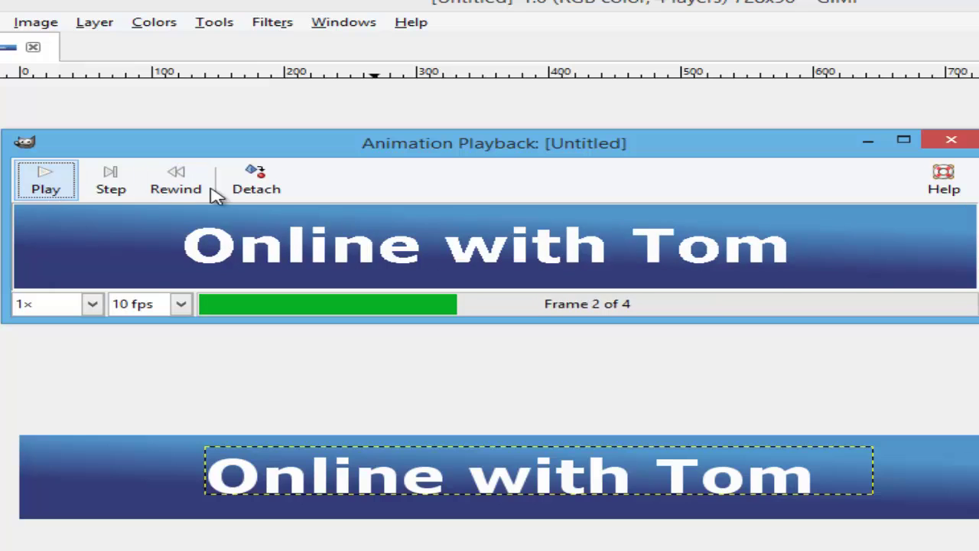
left_click(950, 140)
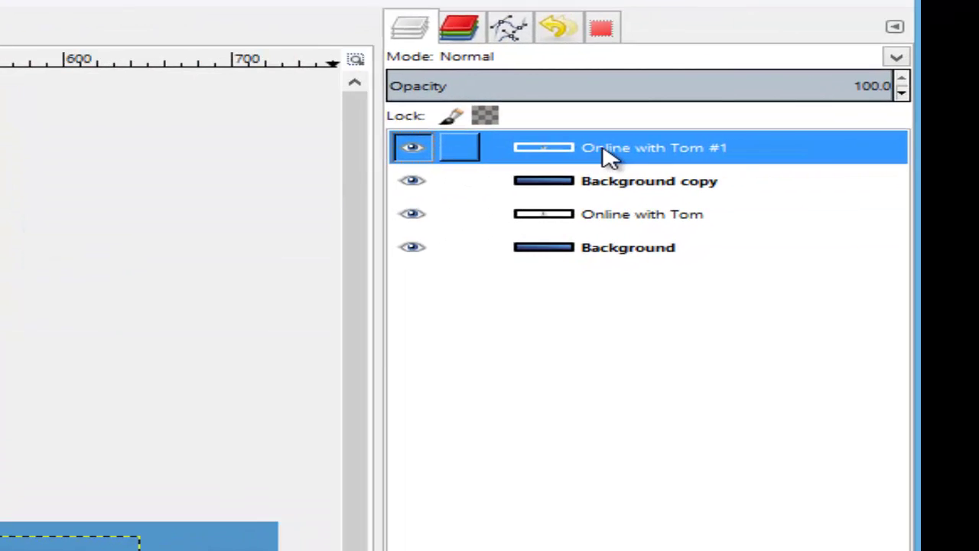
- Merge 'Online with Tom #1' down into Background copy and 'Online with Tom' into Background
right_click(609, 157)
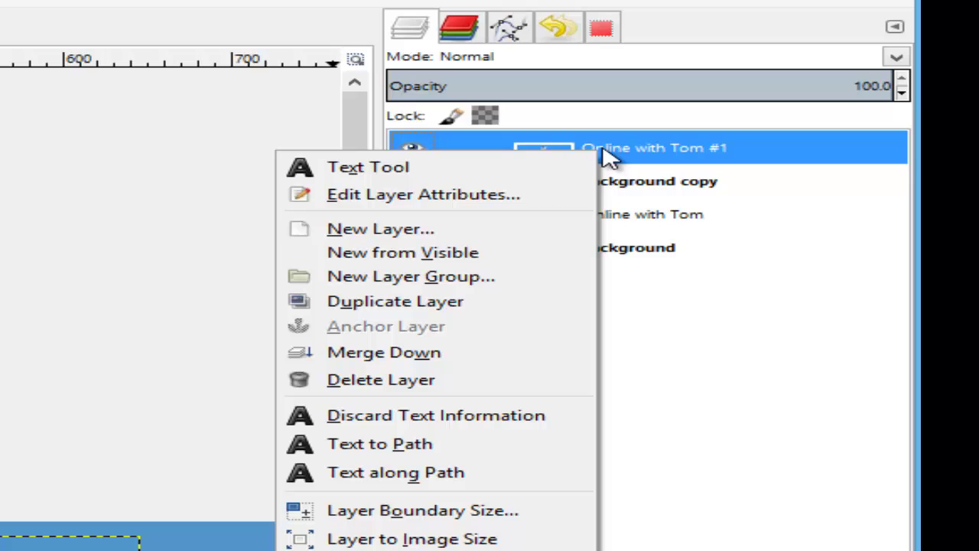
left_click(418, 363)
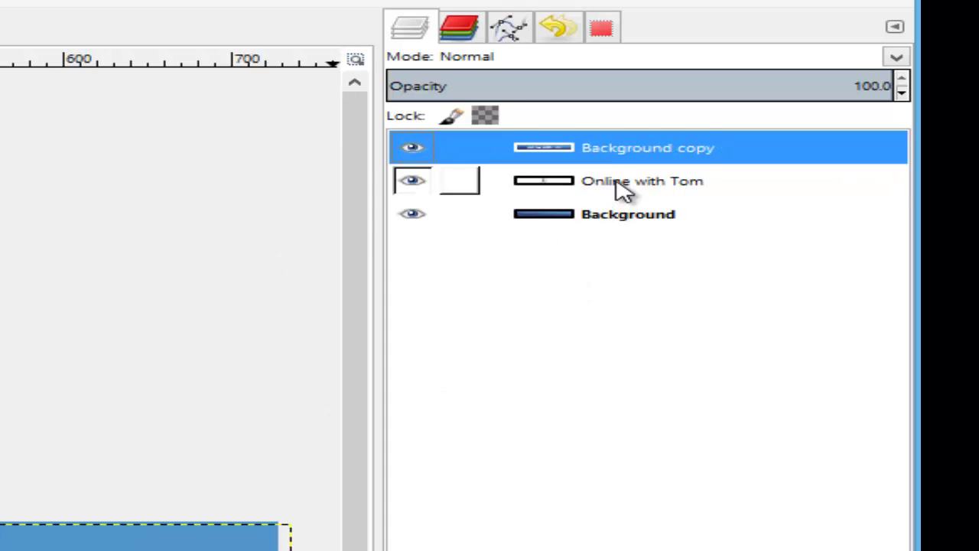
left_click(618, 186)
right_click(569, 182)
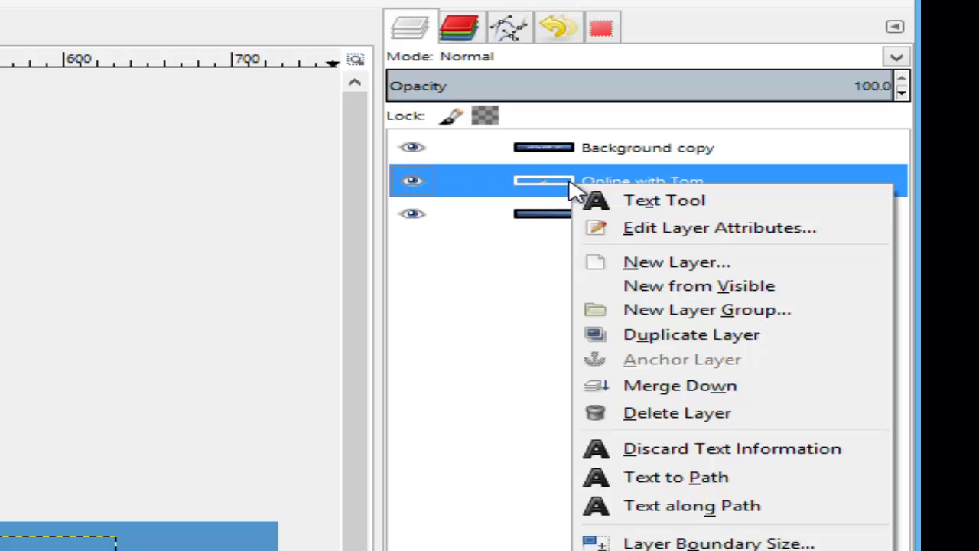
left_click(678, 388)
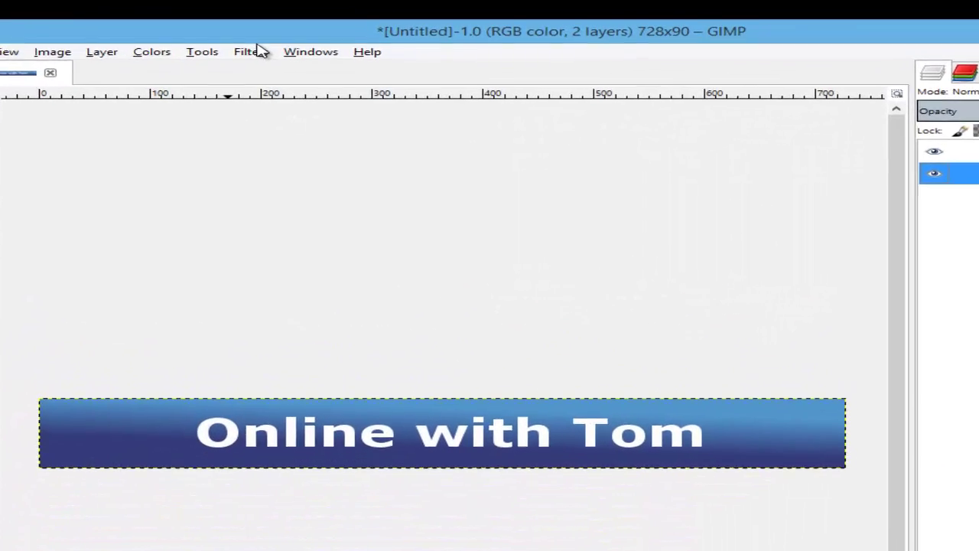
left_click(259, 49)
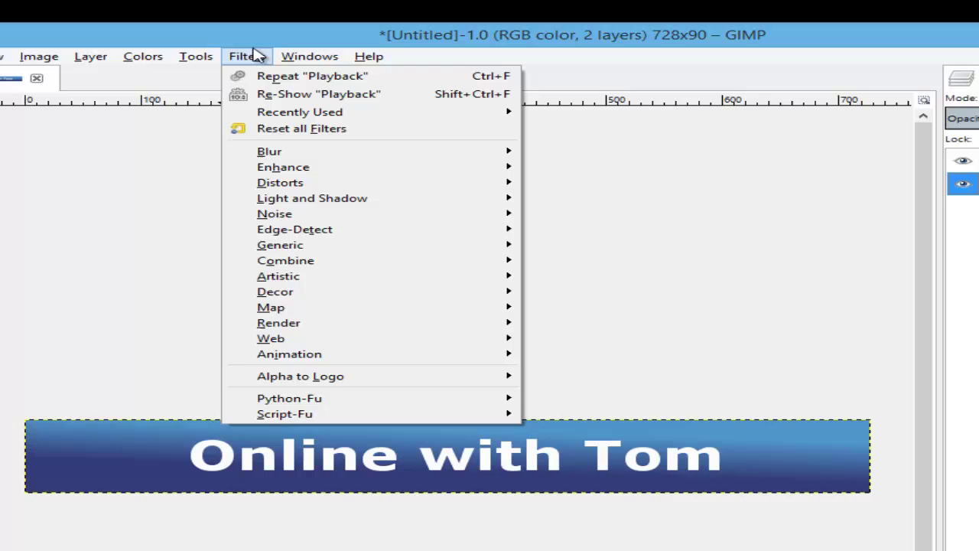
mouse_move(377, 343)
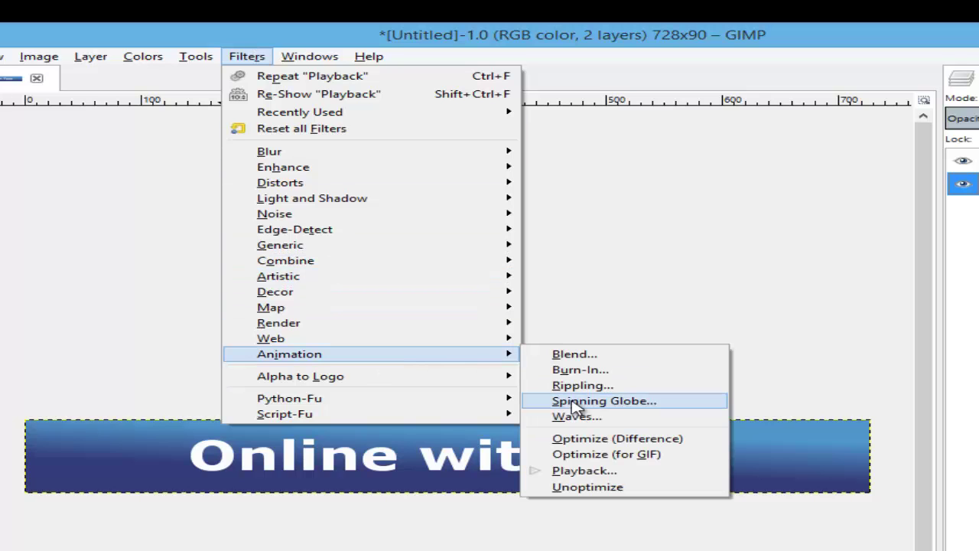
left_click(610, 470)
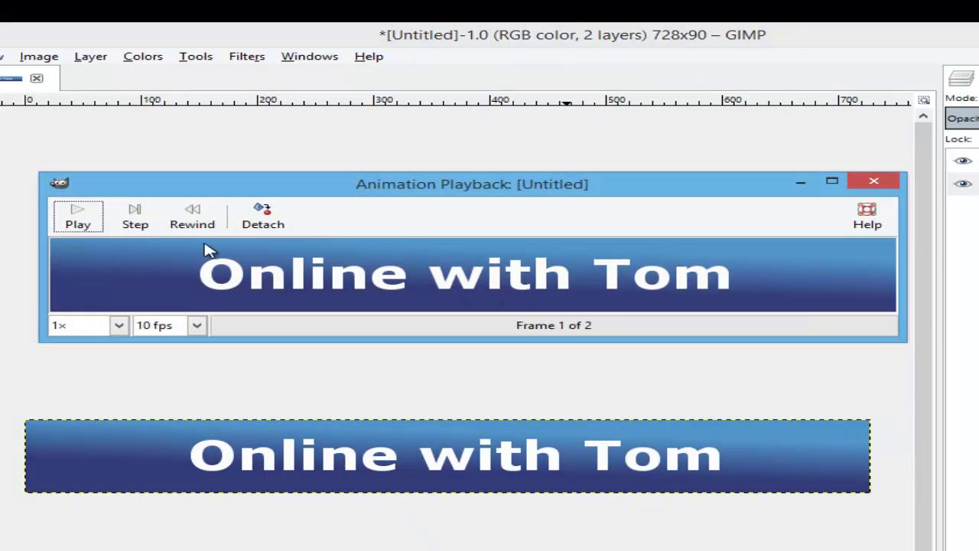
left_click(106, 220)
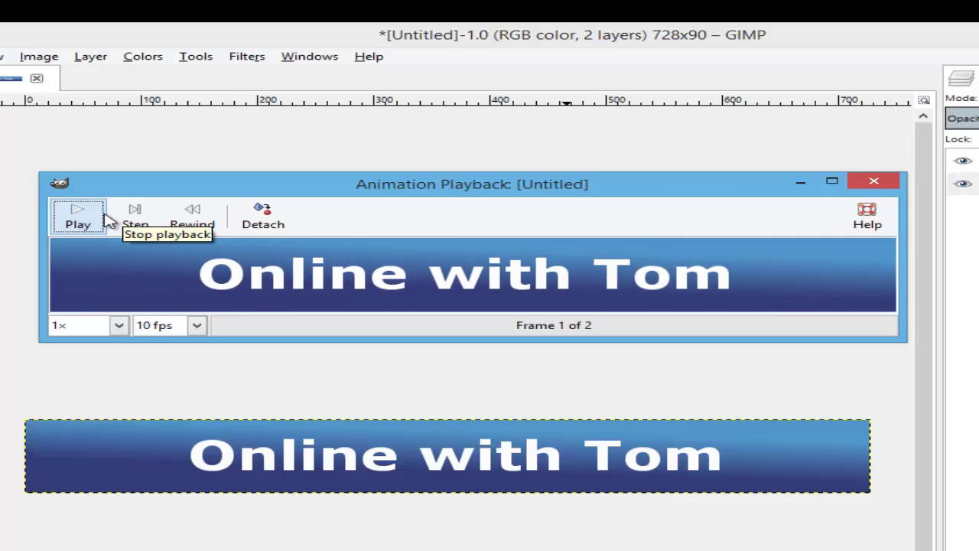
left_click(120, 327)
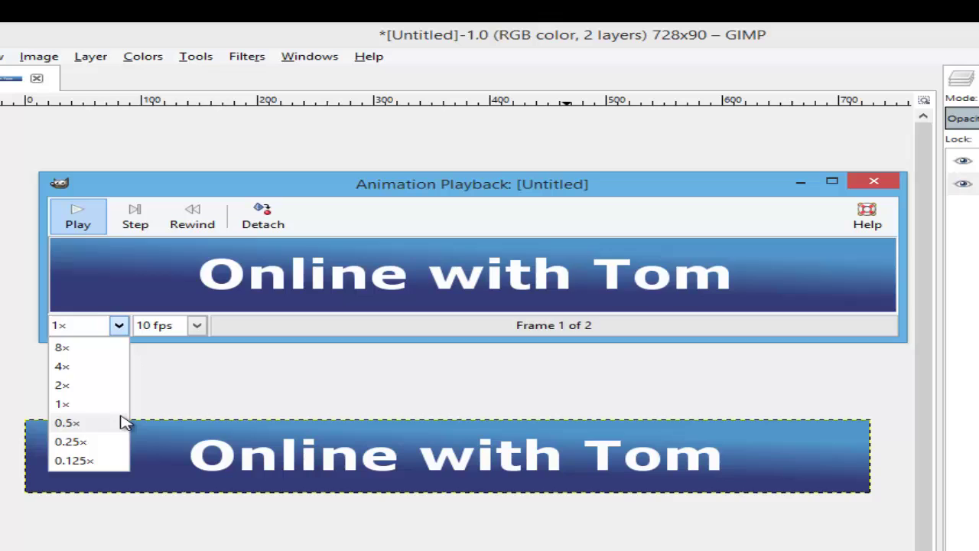
left_click(102, 442)
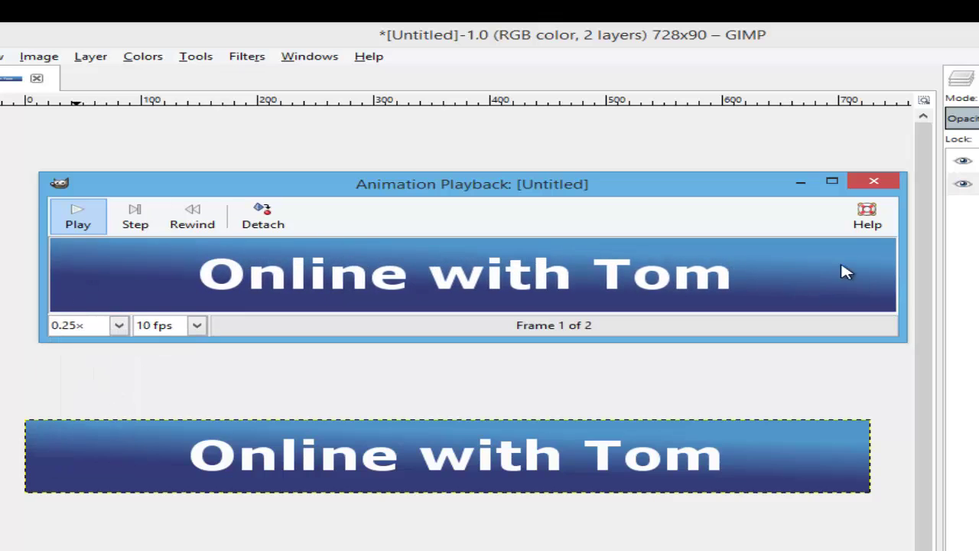
left_click(873, 182)
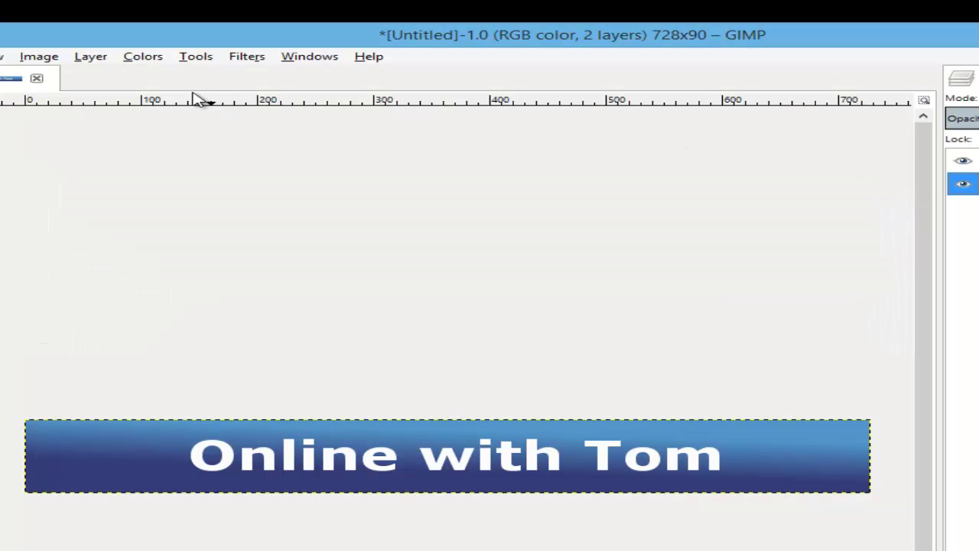
- Run Optimize (for GIF), then rename the top layer's frame delay from 100ms to 200ms
left_click(239, 58)
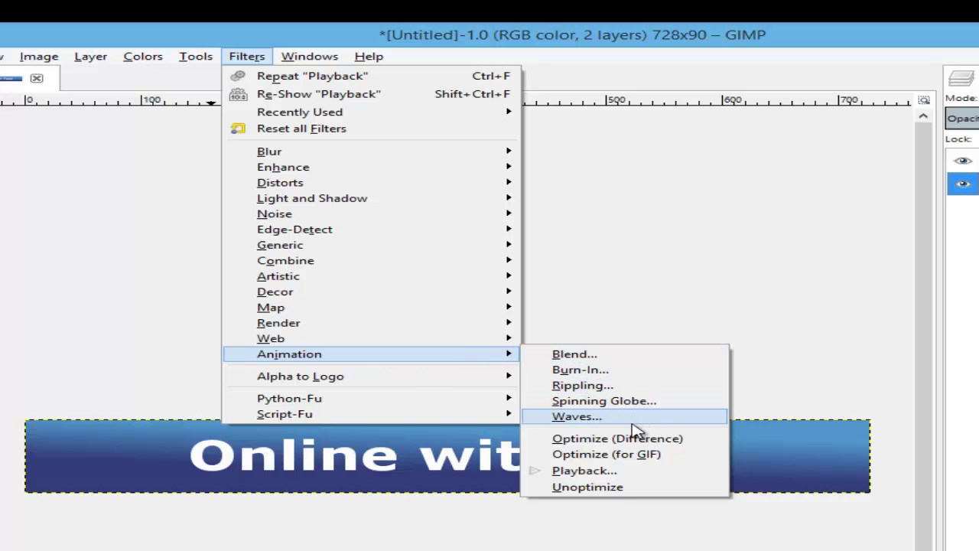
left_click(641, 462)
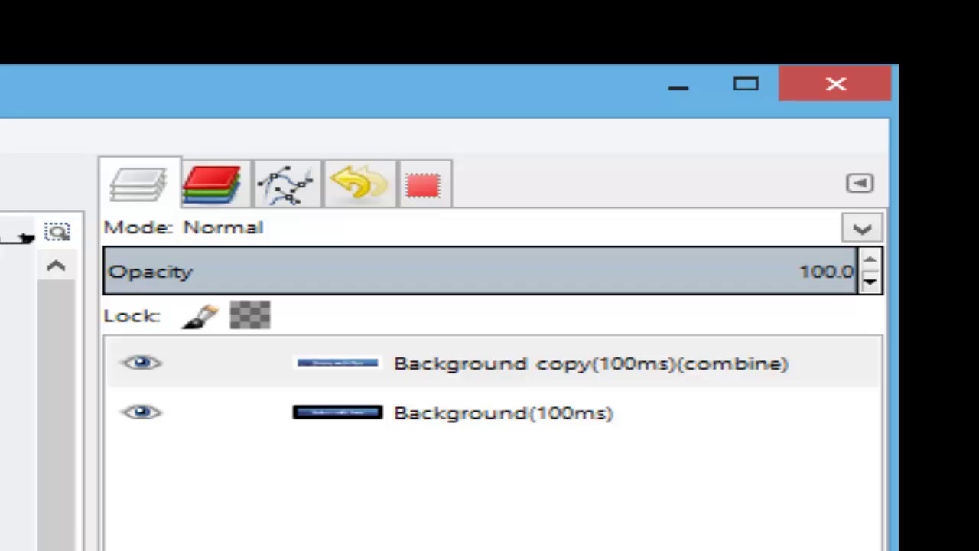
double_click(652, 371)
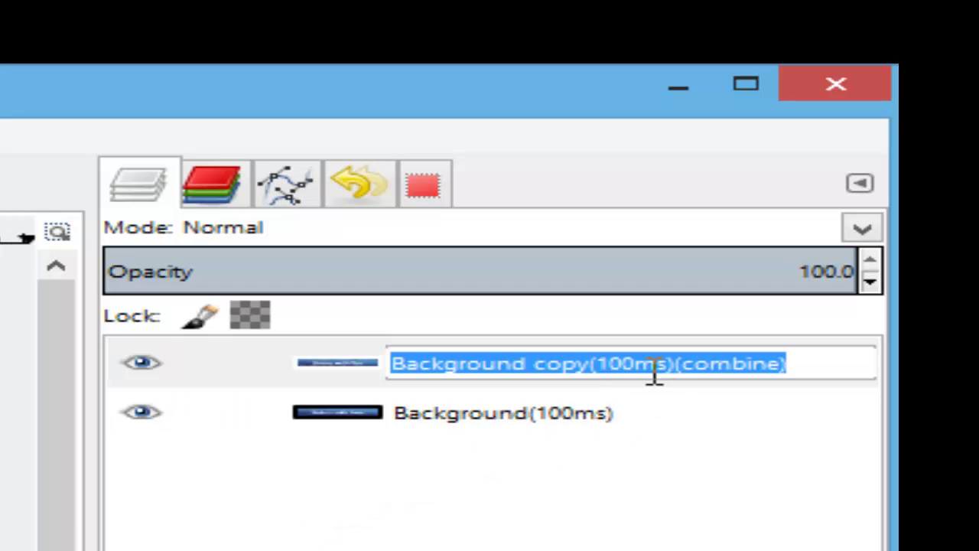
left_click(620, 366)
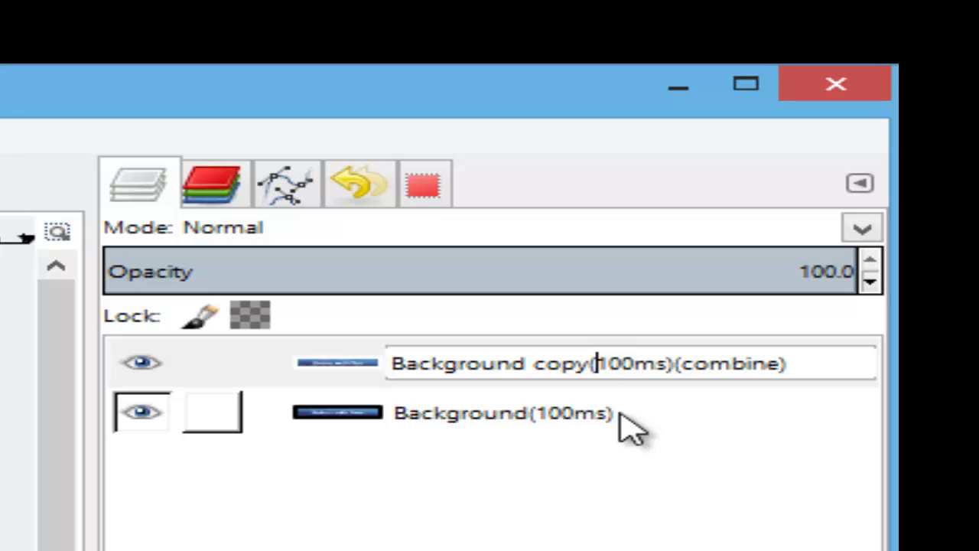
key("BackSpace")
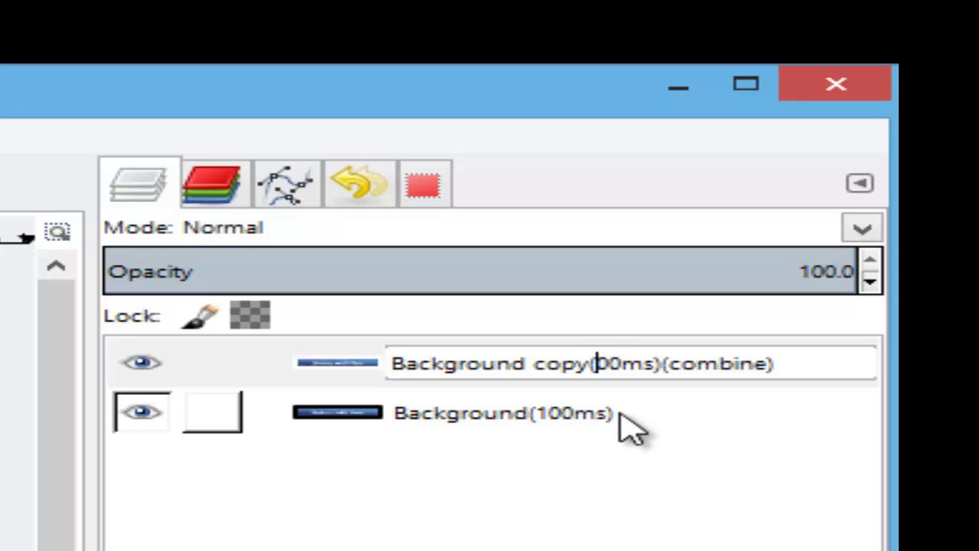
type("2")
key("Return")
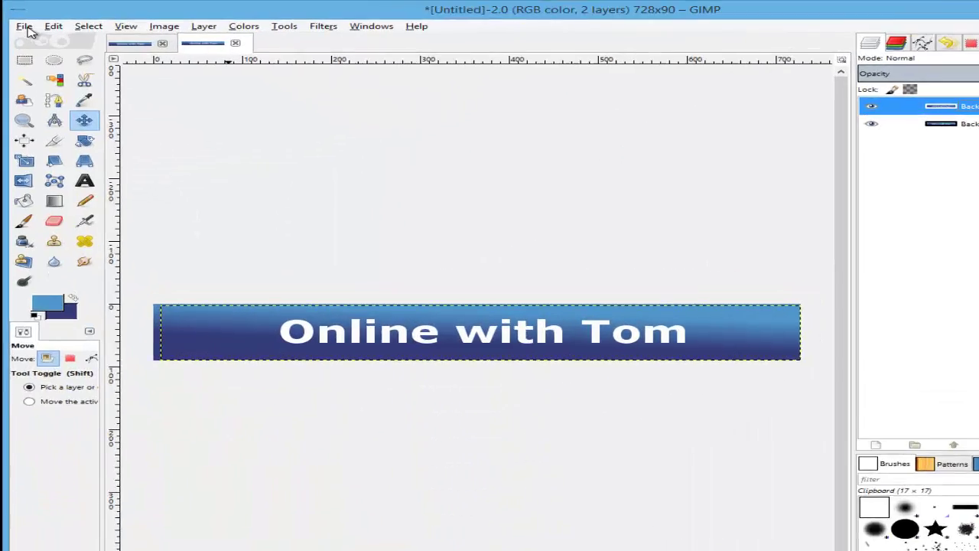
- Start Export As and browse to the Desktop > Freeway > Images folder
left_click(21, 22)
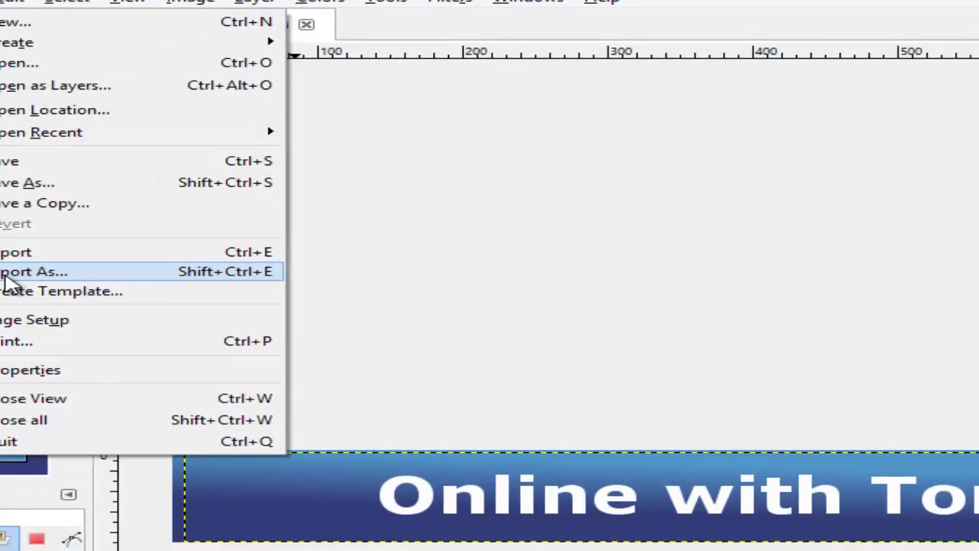
left_click(99, 376)
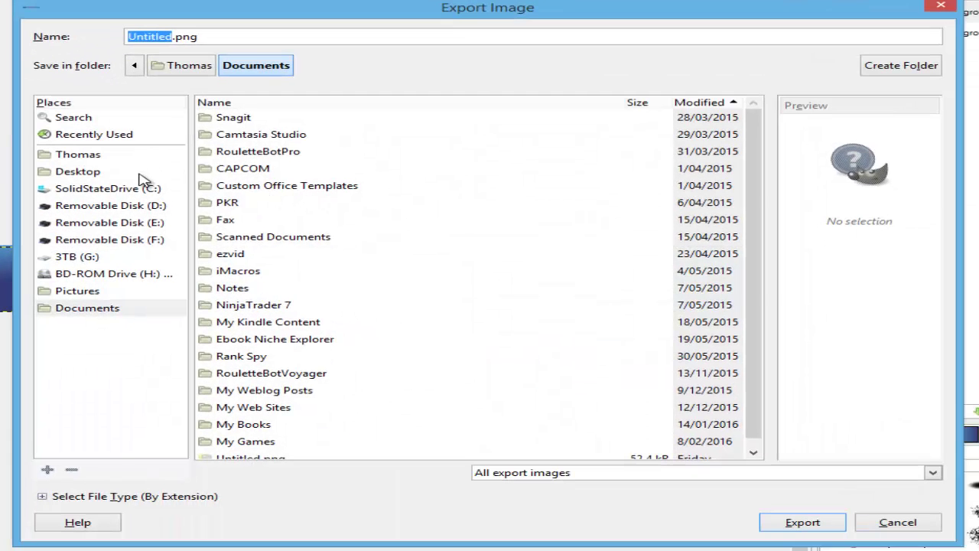
left_click(95, 170)
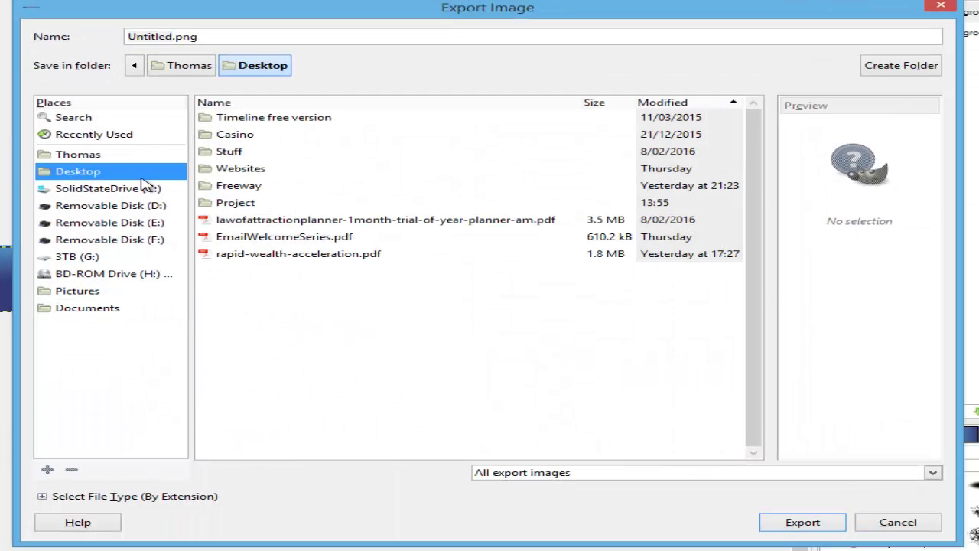
double_click(238, 186)
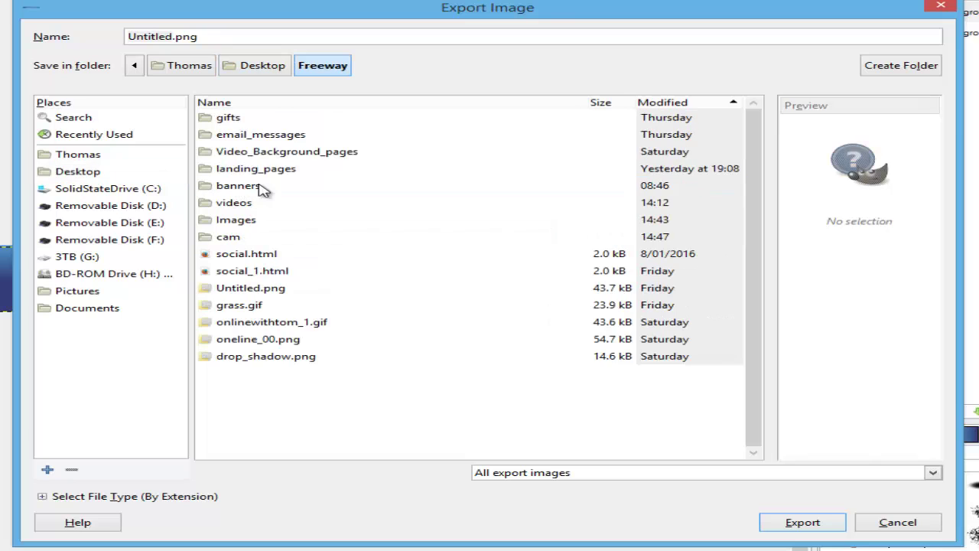
double_click(239, 221)
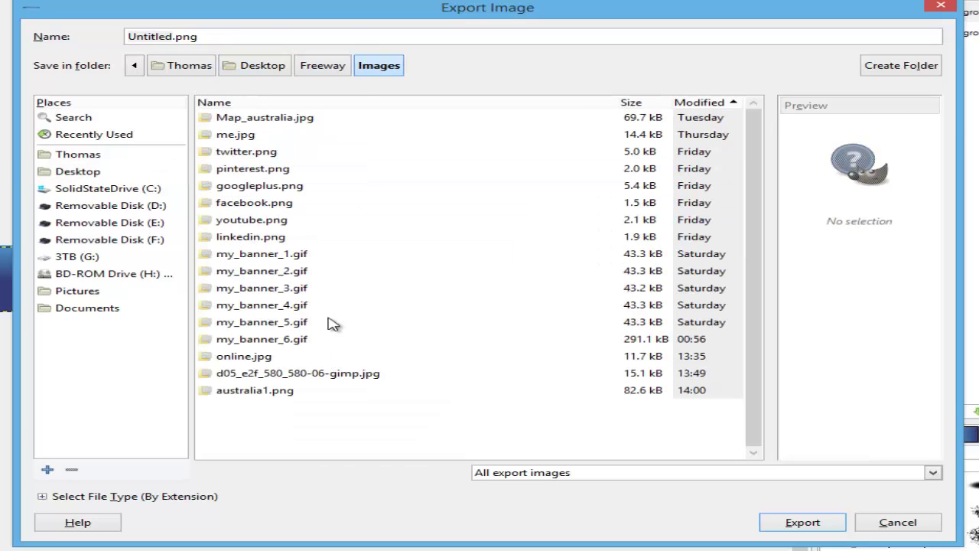
- Name the file quick.gif and export it with the As animation option ticked
left_click_drag(214, 36, 108, 27)
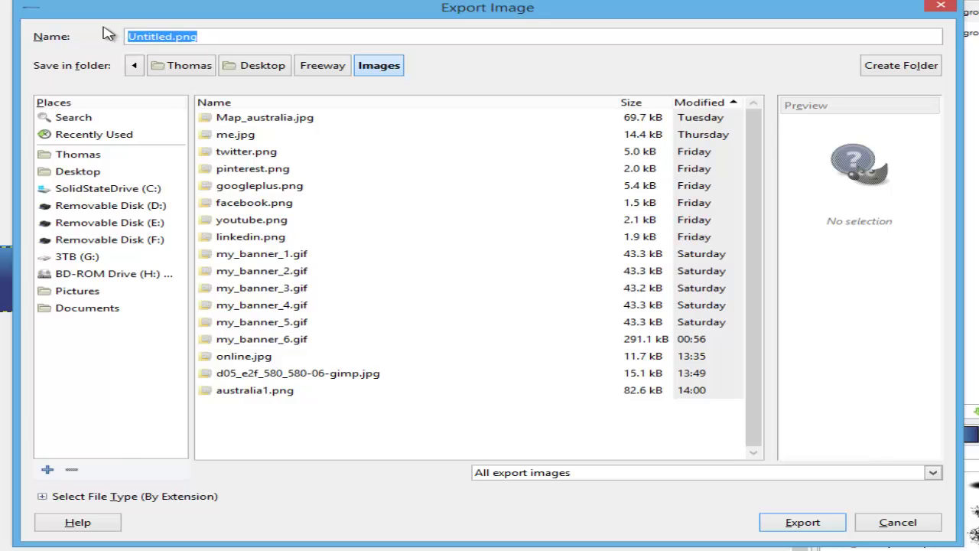
type("quick.")
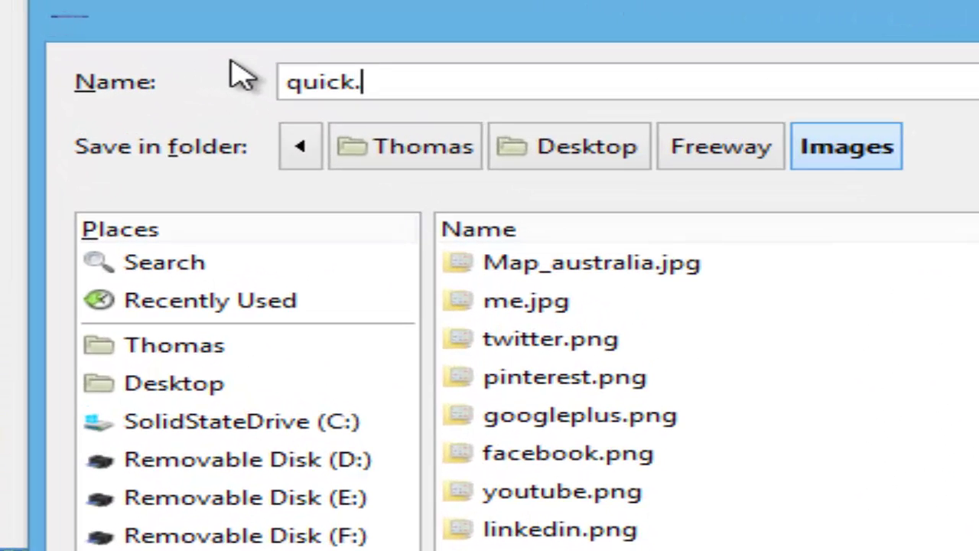
type("gif")
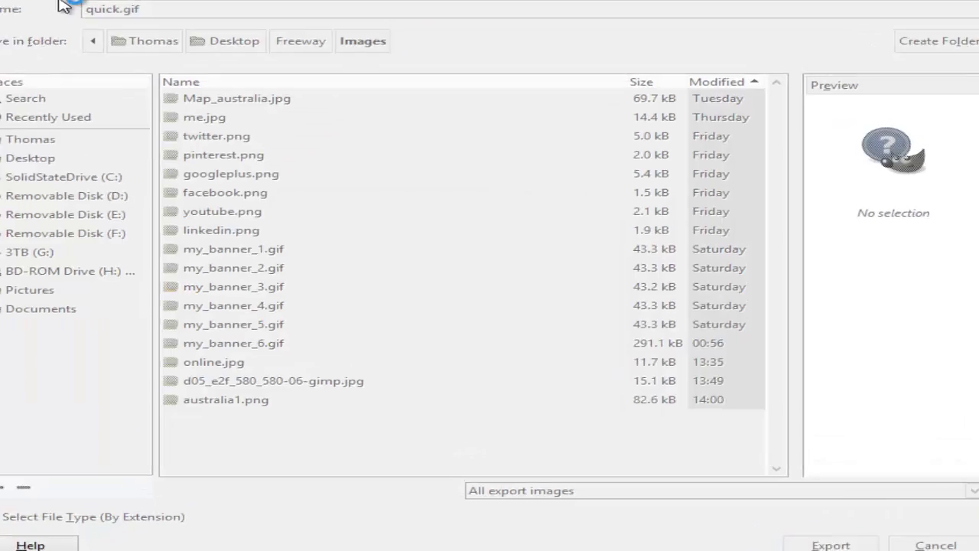
key("Return")
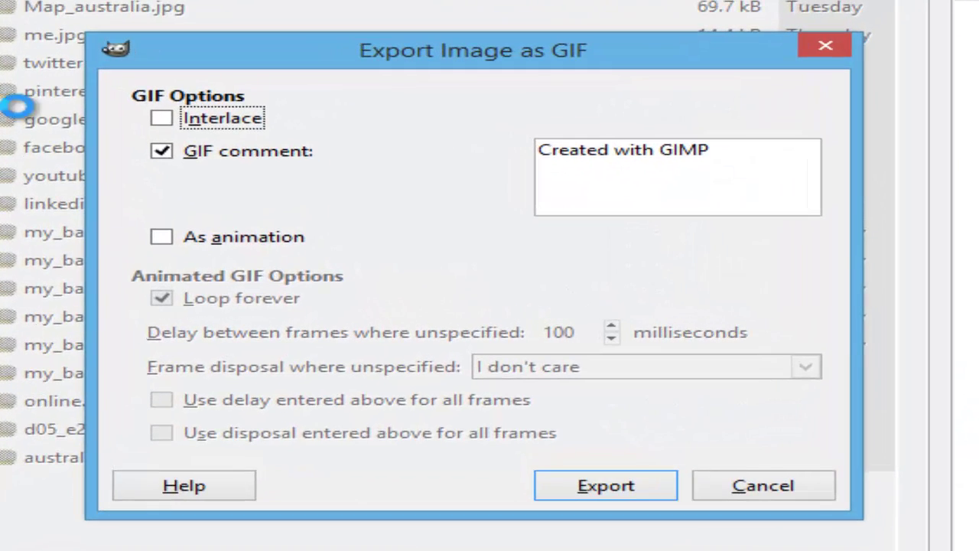
left_click(159, 238)
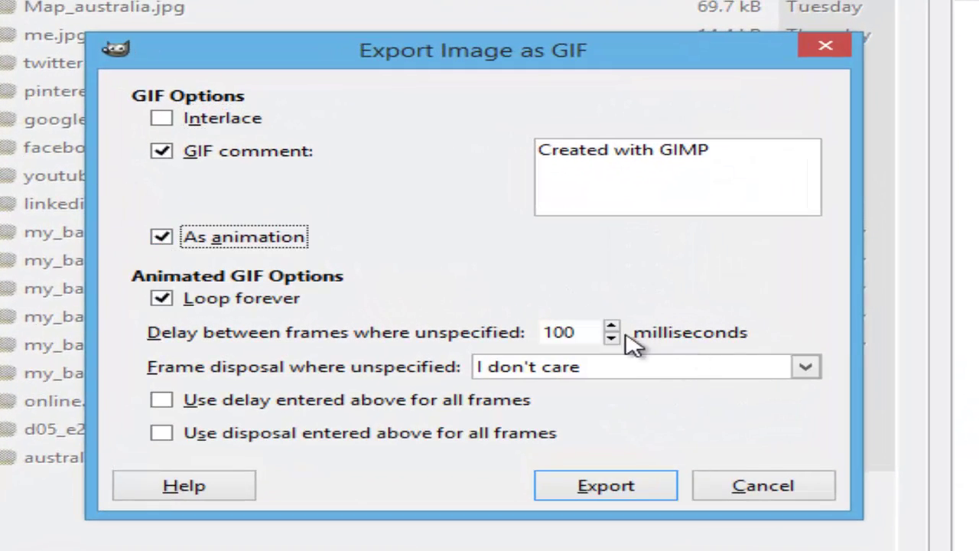
left_click(608, 485)
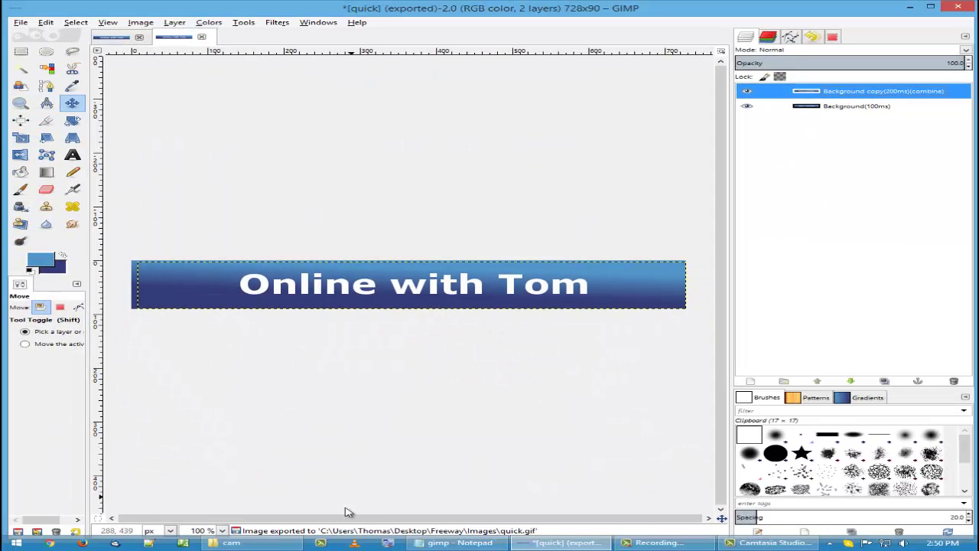
- In the cam Explorer window, go up to Freeway, enter Images and open quick.gif
left_click(263, 545)
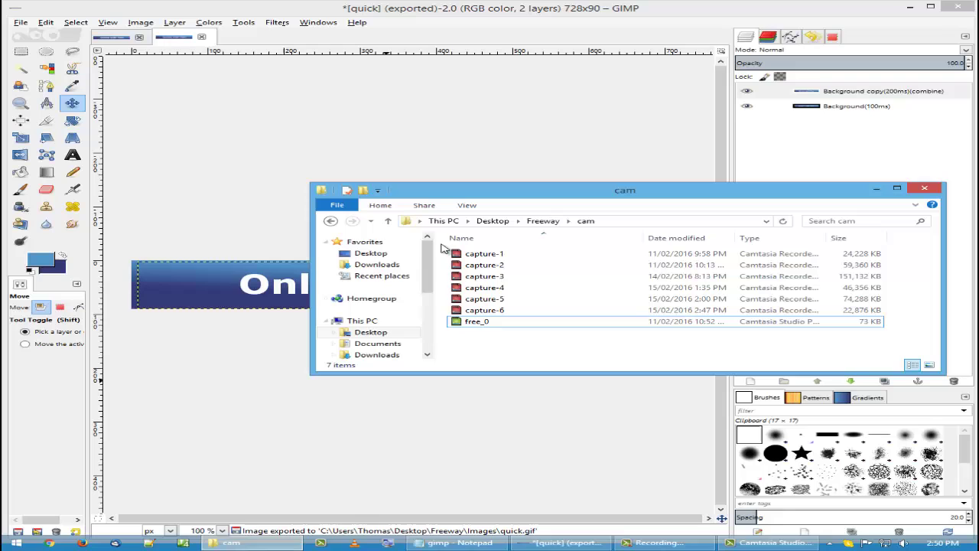
left_click(390, 221)
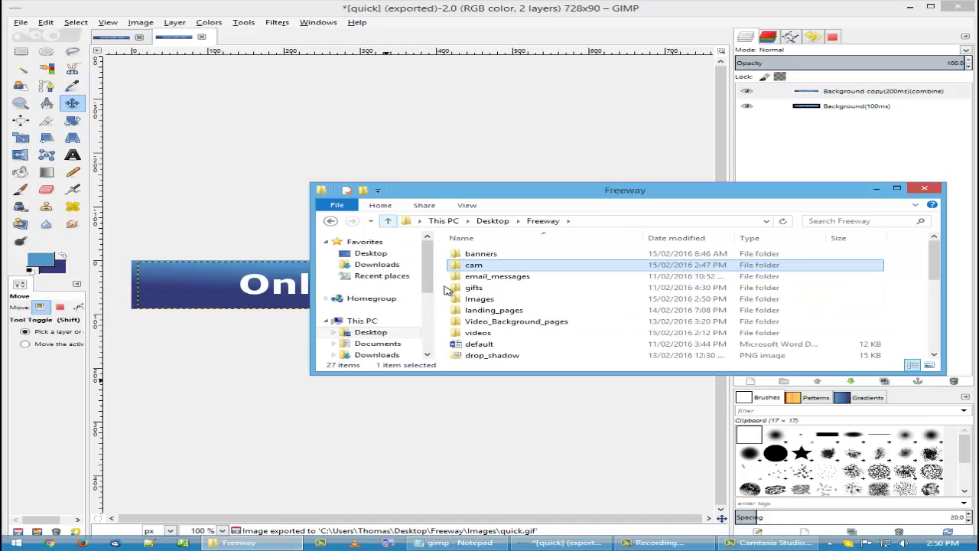
double_click(498, 299)
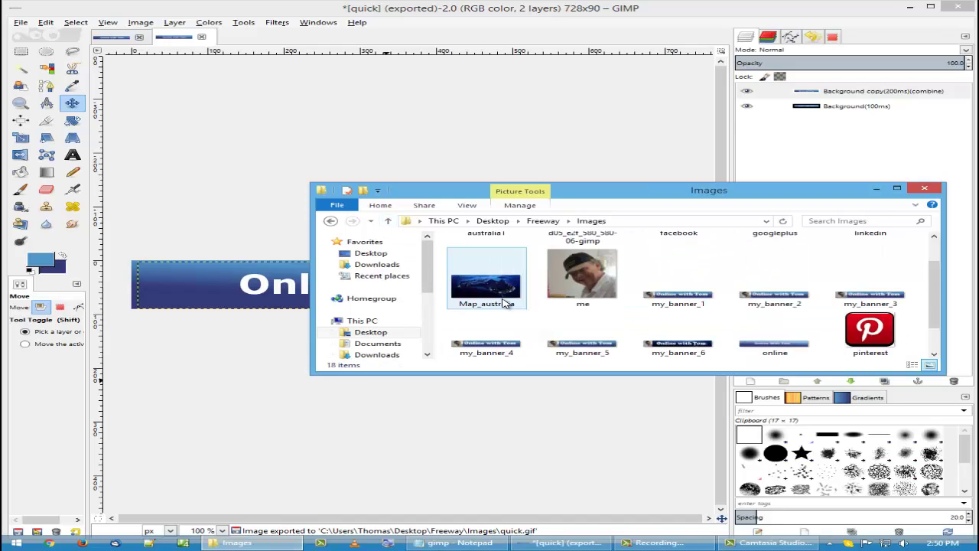
scroll(507, 307, "down", 1)
double_click(510, 351)
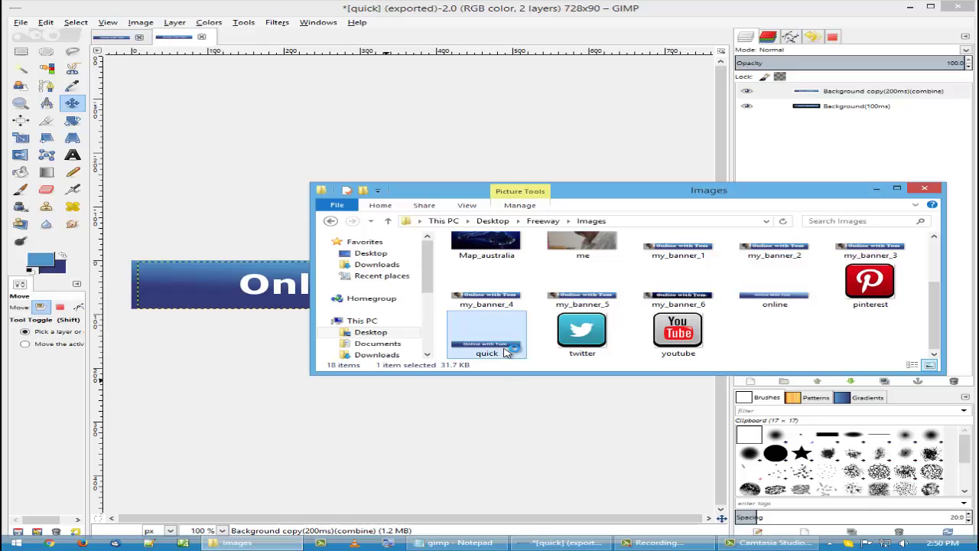